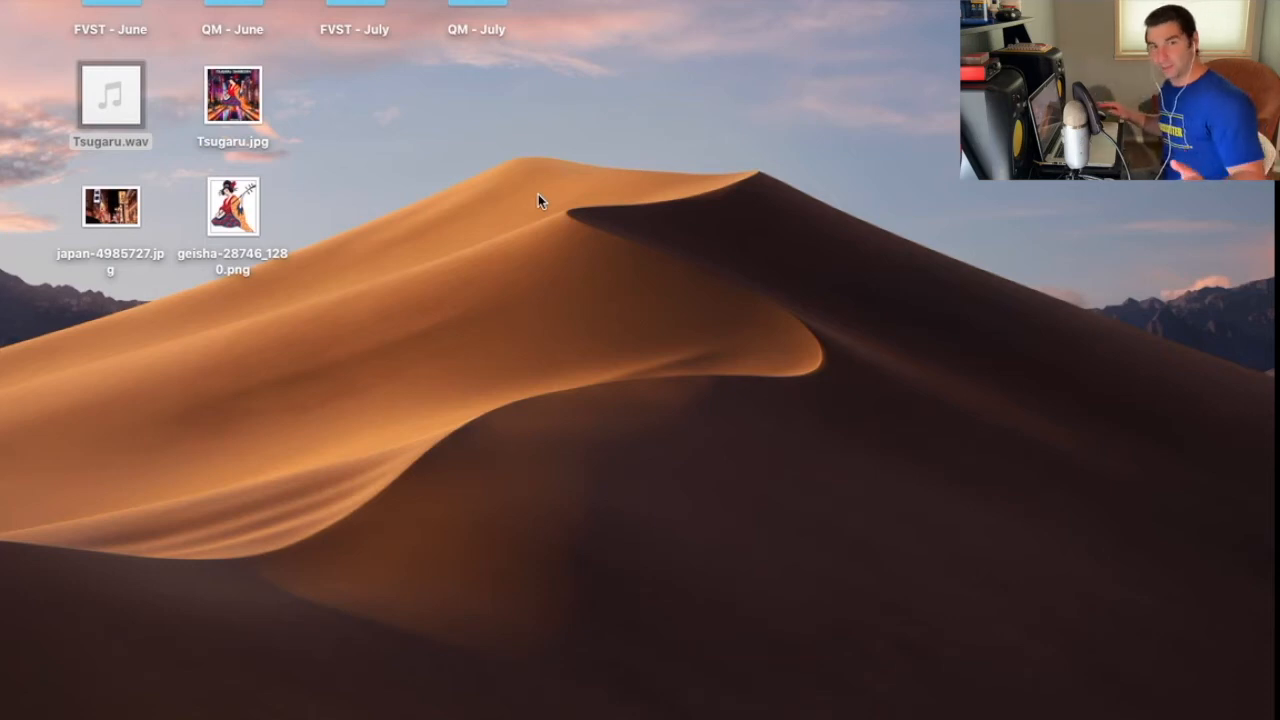
Open Tsugaru.wav, play a passage from about 01:11, and quit the player
double_click(140, 68)
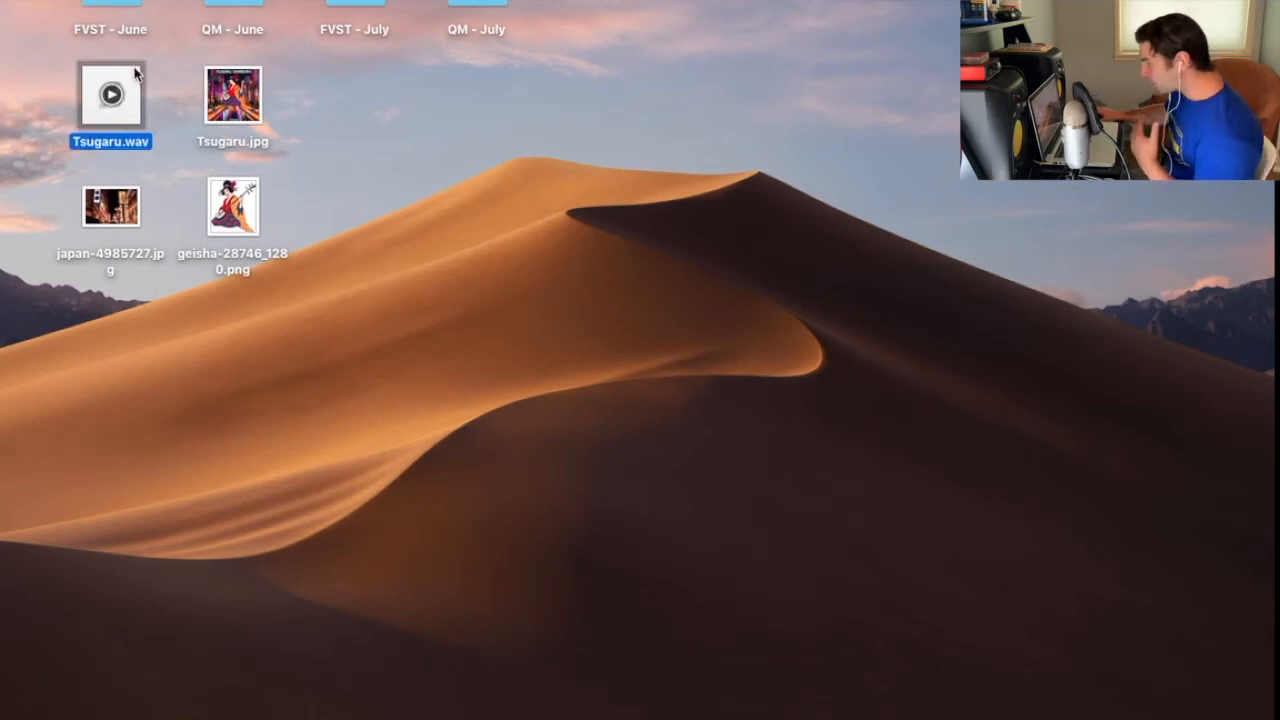
left_click_drag(250, 45, 408, 21)
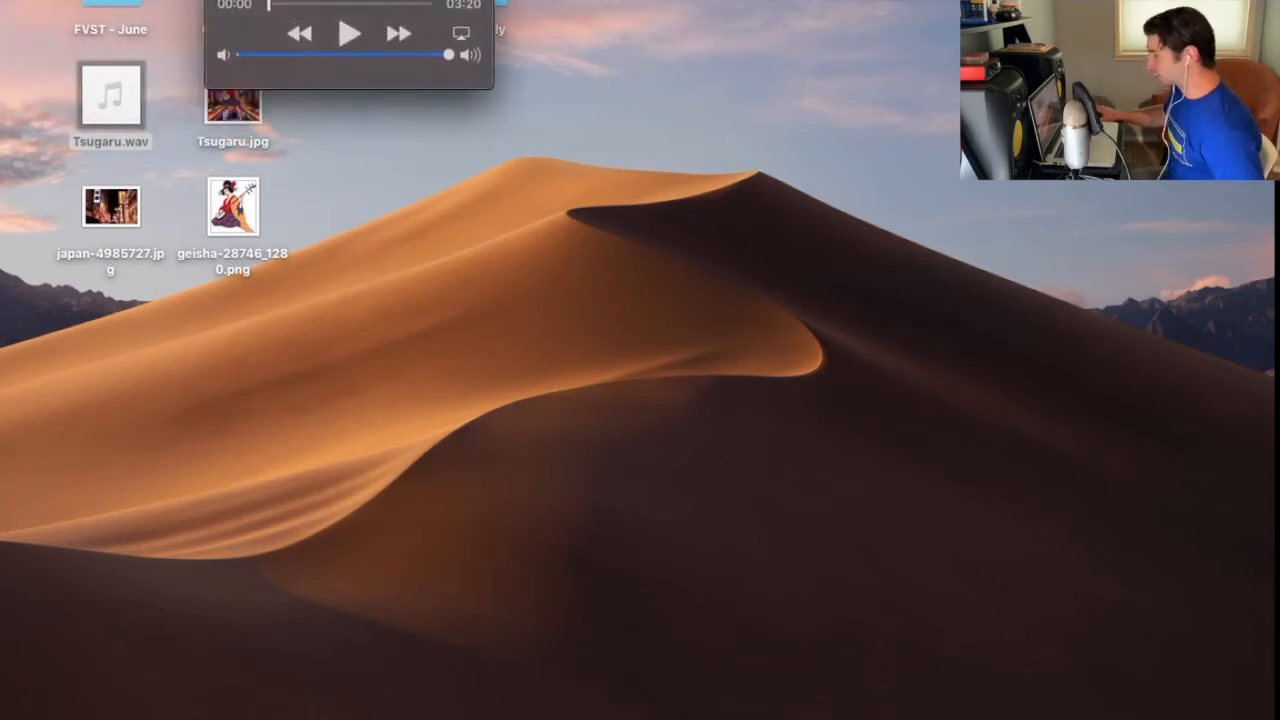
left_click_drag(492, 12, 835, 7)
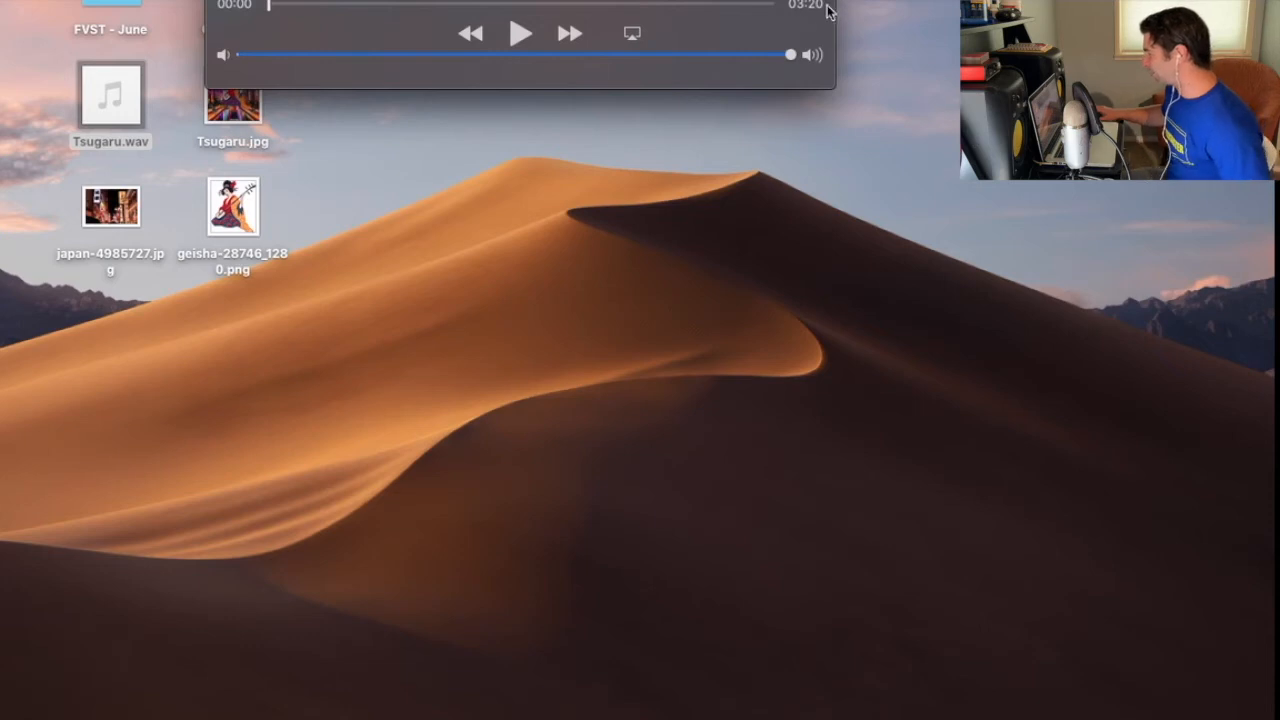
left_click_drag(834, 15, 905, 17)
left_click_drag(438, 4, 475, 5)
left_click(556, 33)
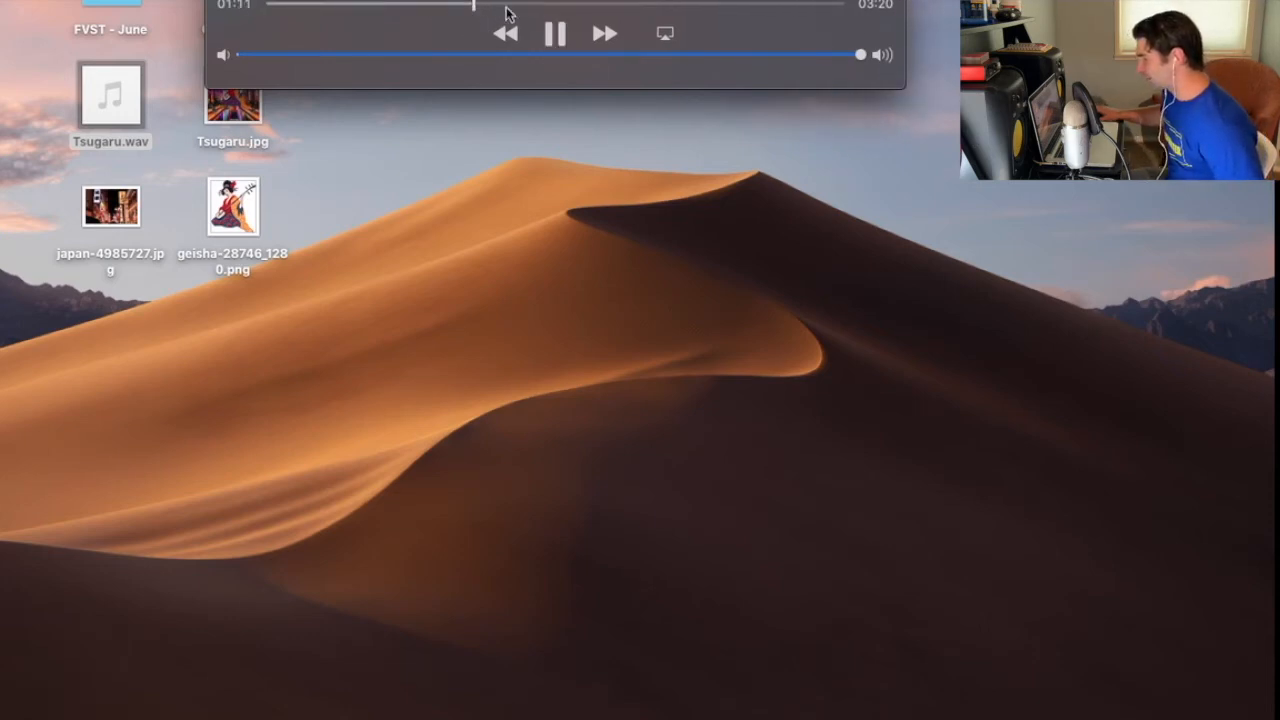
left_click(556, 34)
key("super+q")
left_click(463, 116)
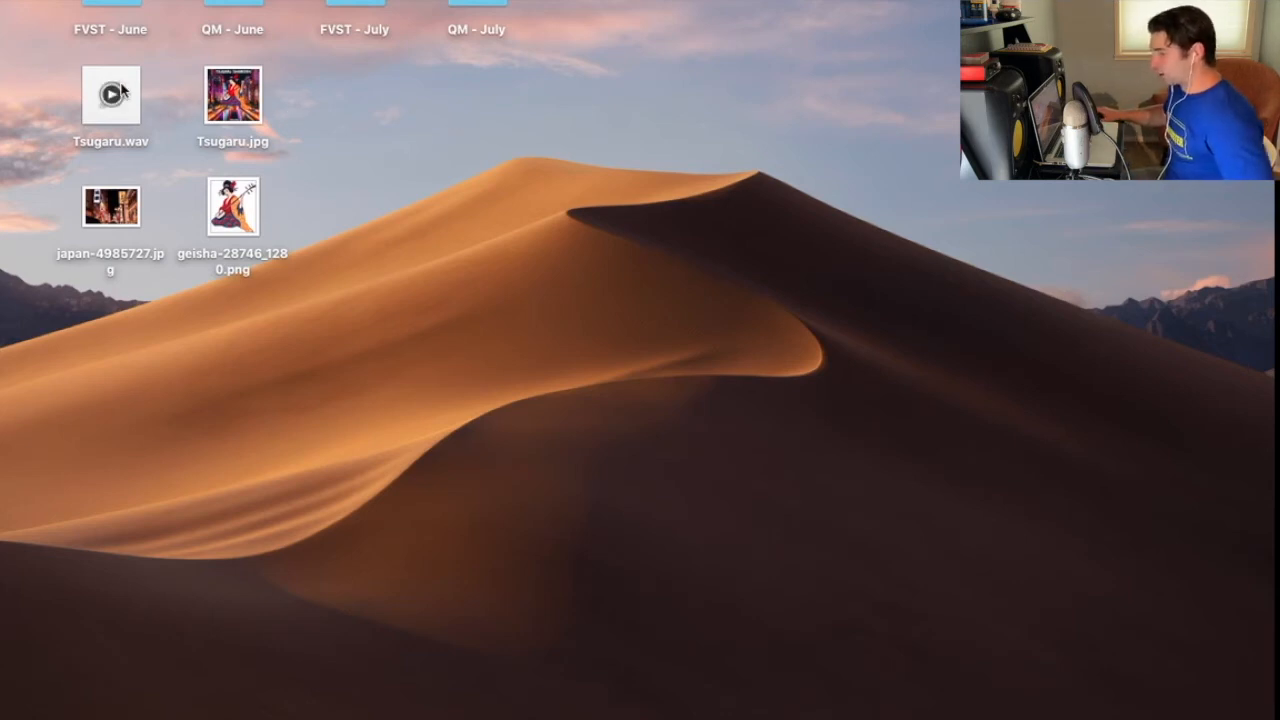
Preview the Tsugaru.jpg cover artwork from the desktop and close the preview
left_click(232, 95)
key("space")
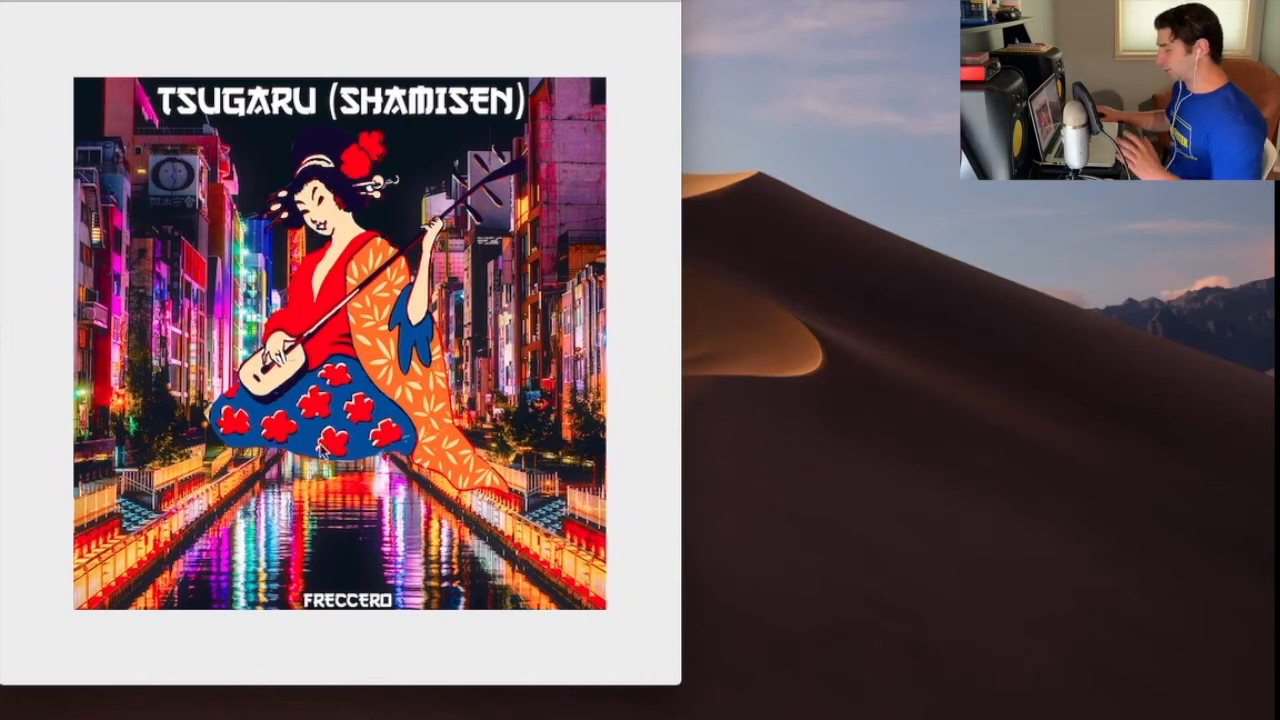
key("space")
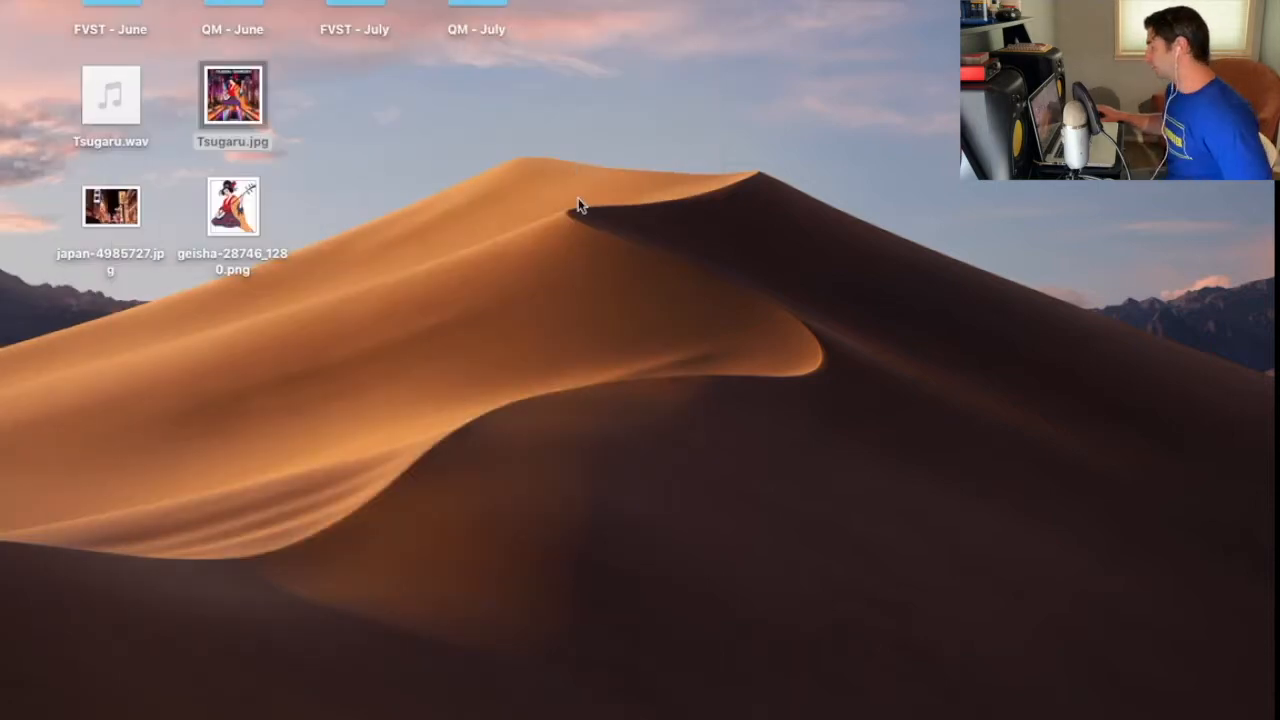
Switch to the DistroKid dashboard in the browser and start a new music upload
mouse_move(663, 712)
left_click(940, 702)
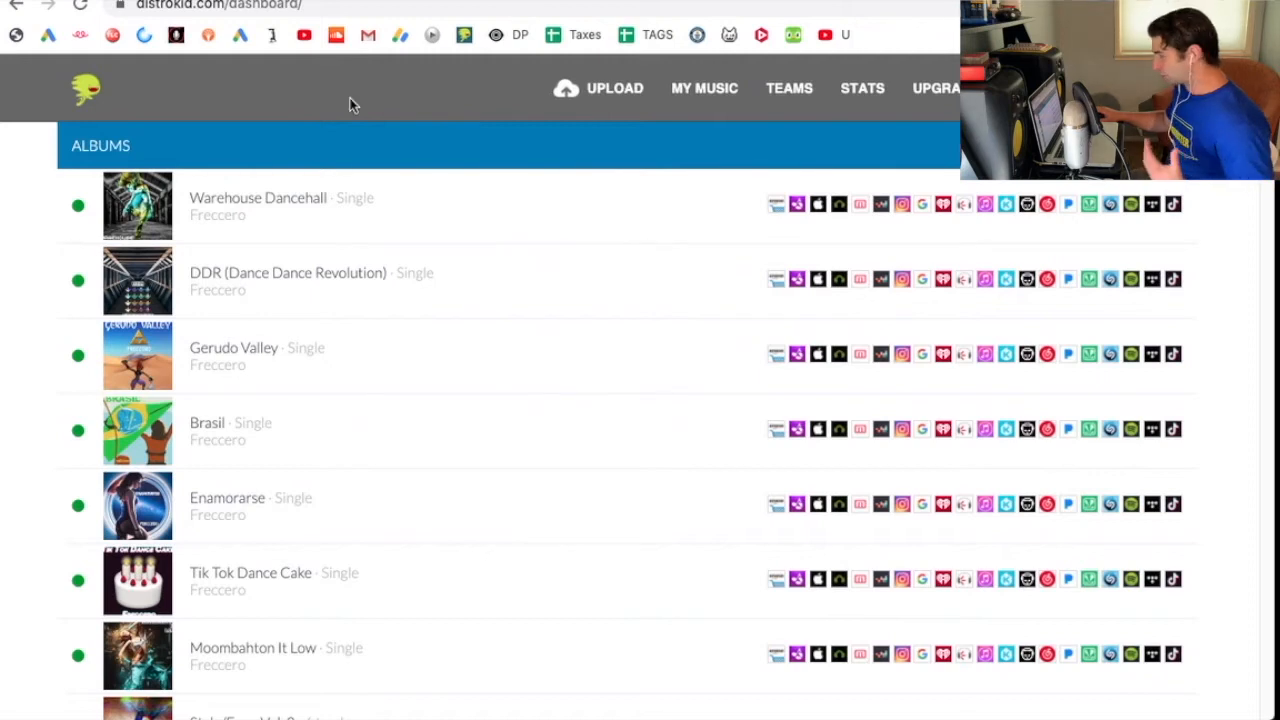
left_click(615, 95)
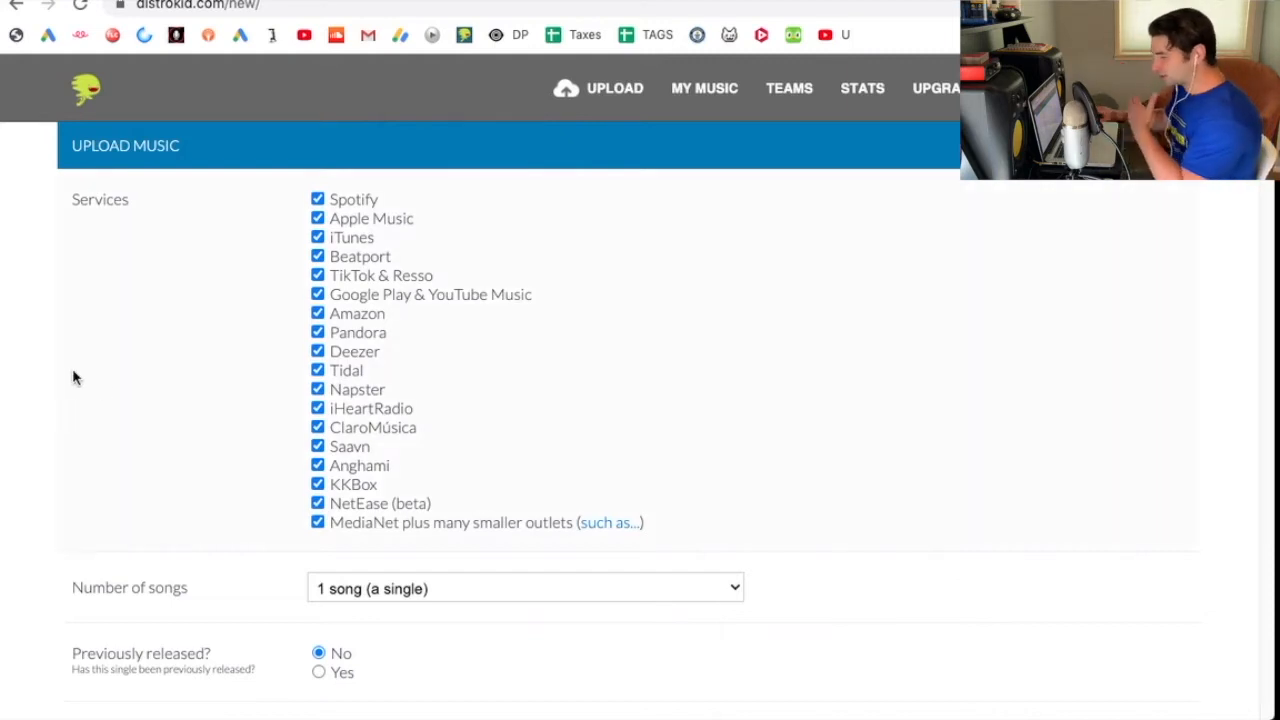
Review the upload form's services, number of songs, previous release, artist name, release date and preorder settings
scroll(620, 370, "down", 2)
scroll(620, 368, "down", 1)
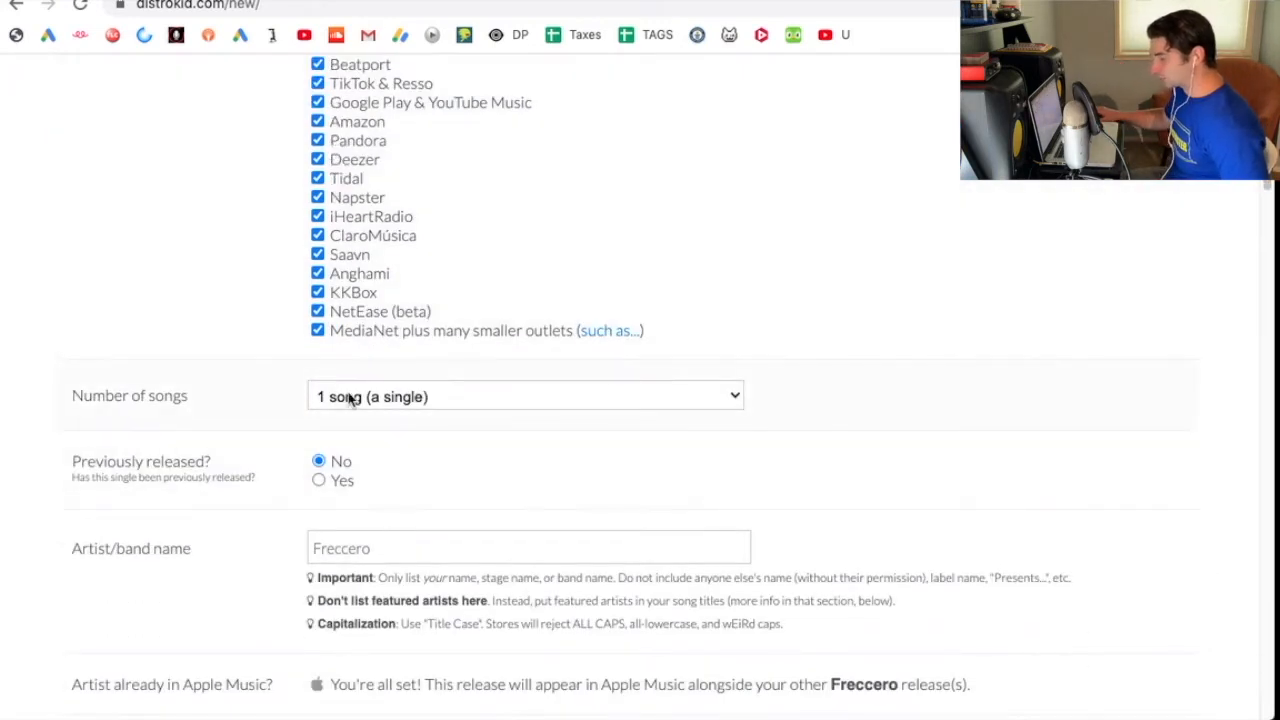
left_click(430, 385)
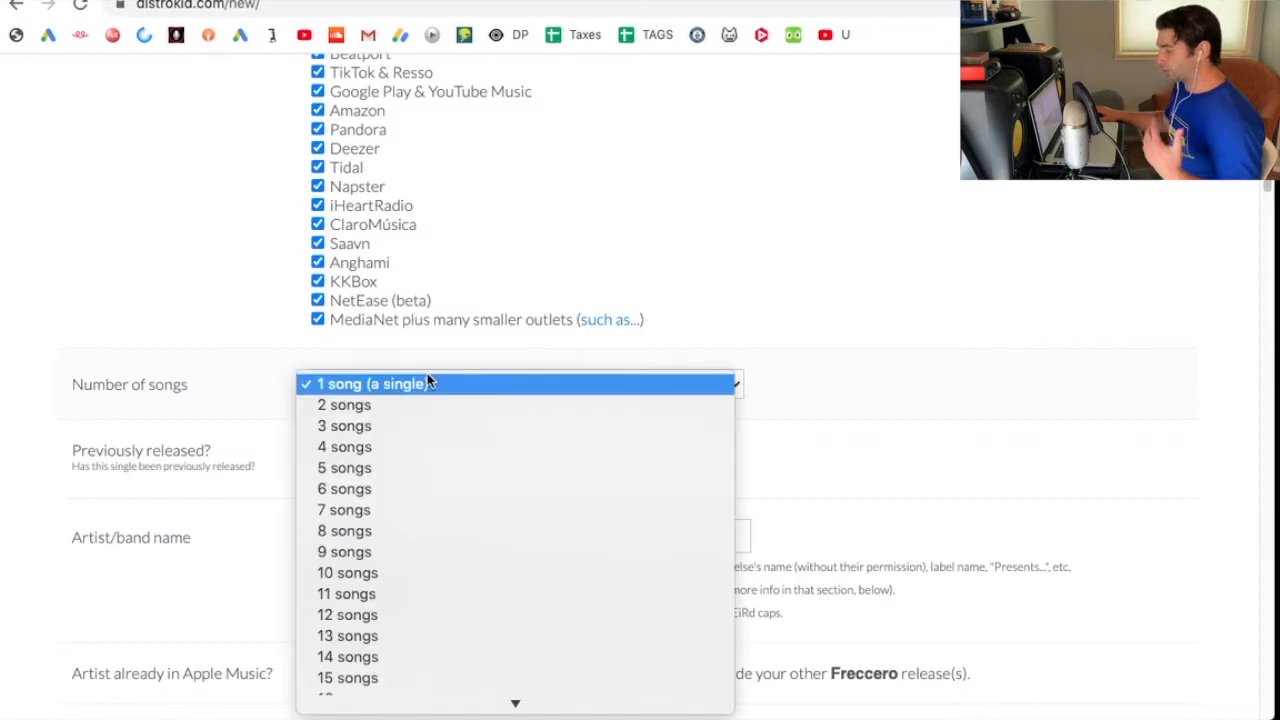
left_click(200, 445)
scroll(140, 410, "down", 2)
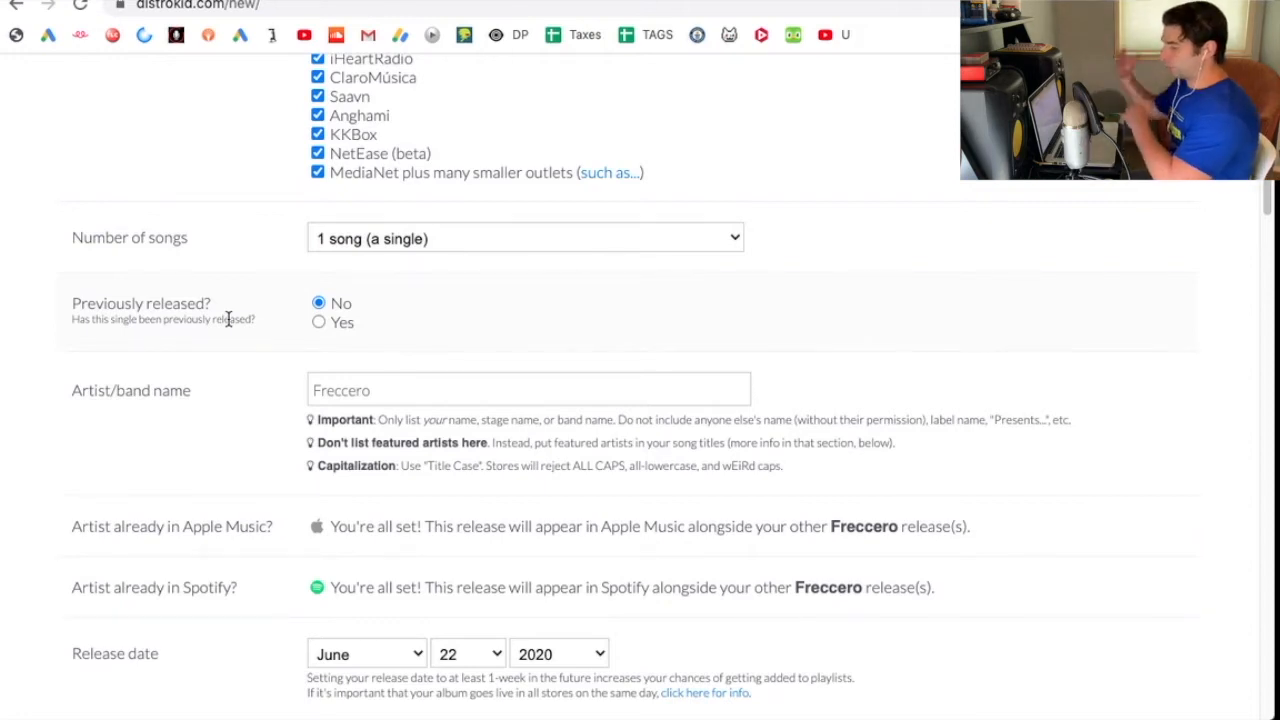
scroll(228, 318, "down", 2)
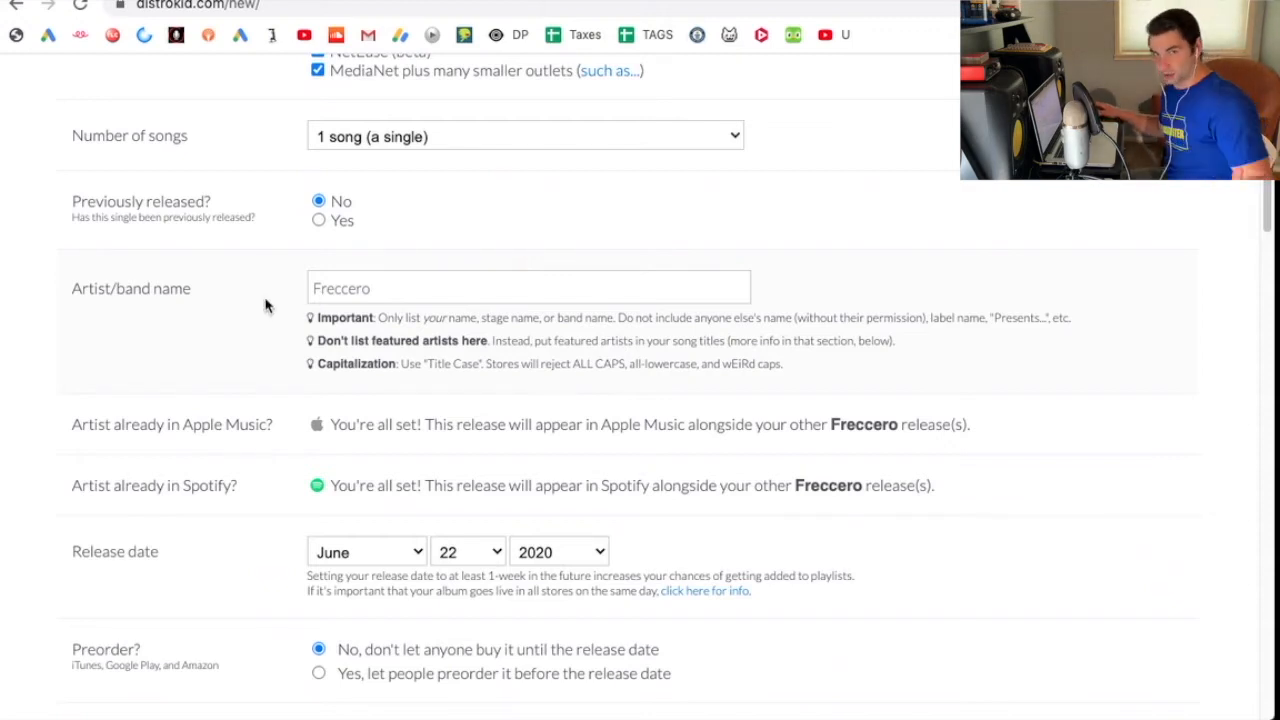
scroll(262, 305, "down", 1)
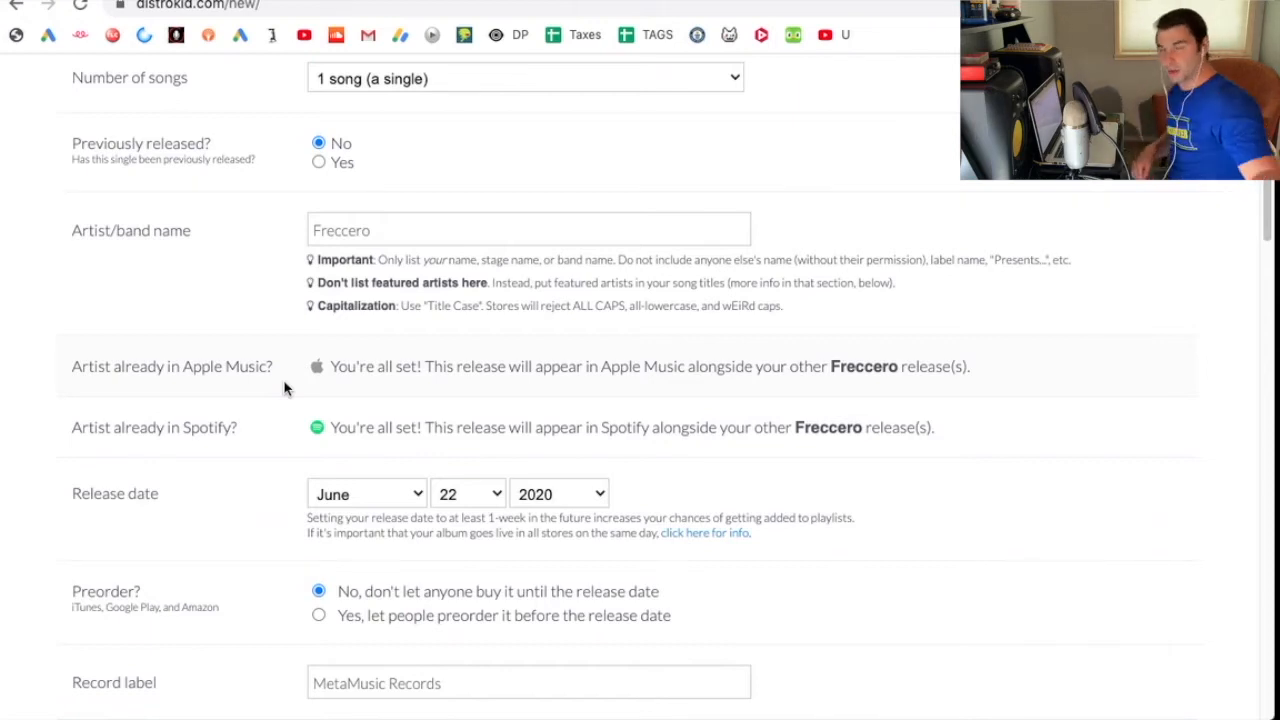
scroll(283, 379, "down", 1)
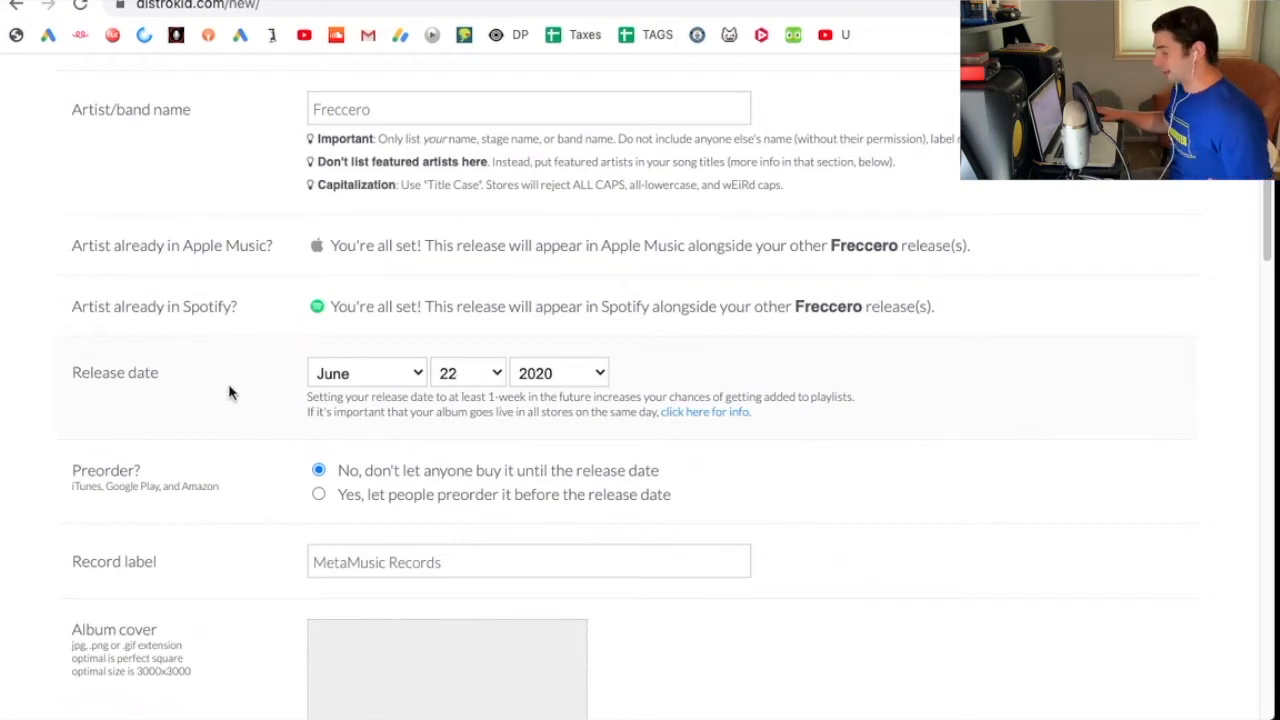
scroll(229, 392, "down", 2)
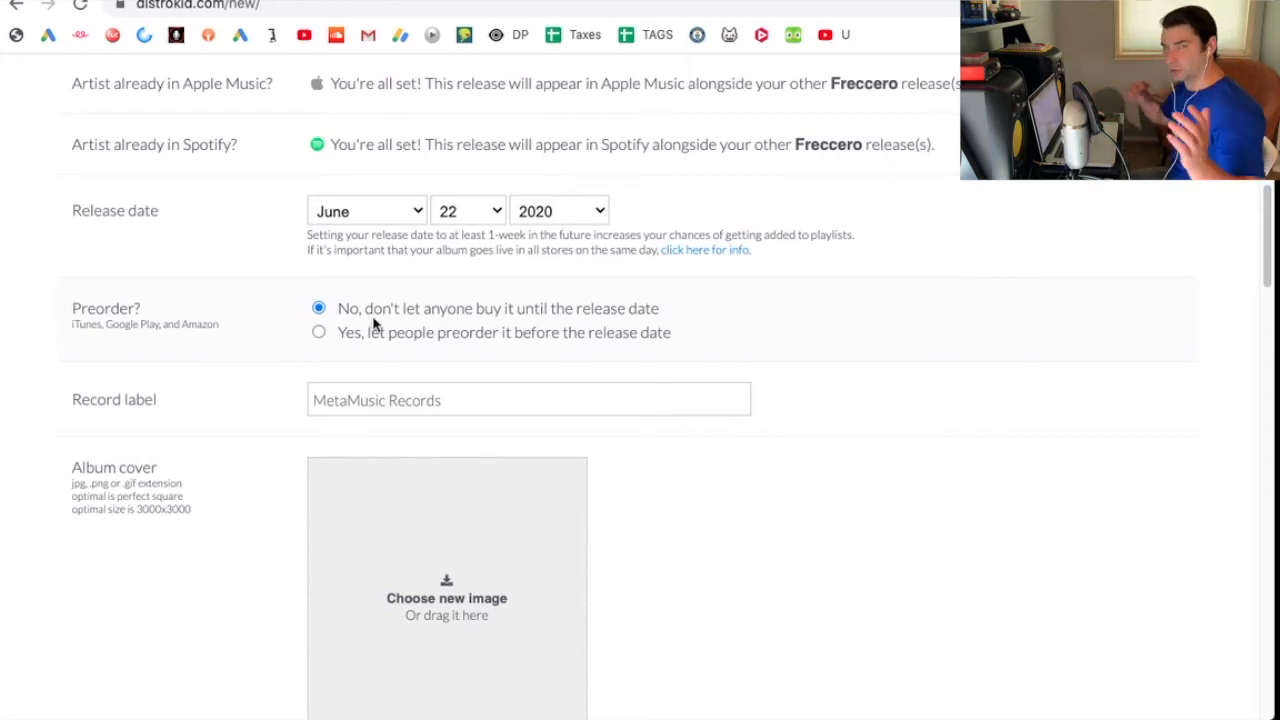
Add Tsugaru.jpg from the Desktop as the album cover
scroll(374, 323, "down", 3)
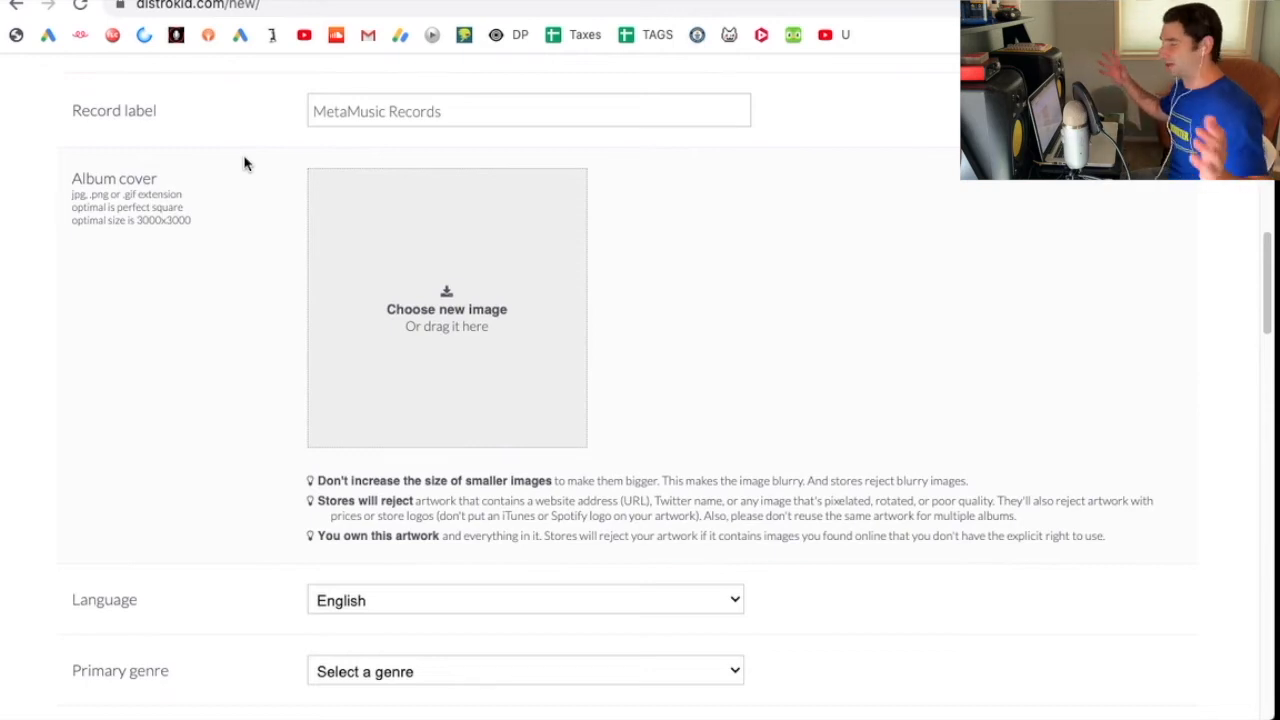
left_click(415, 324)
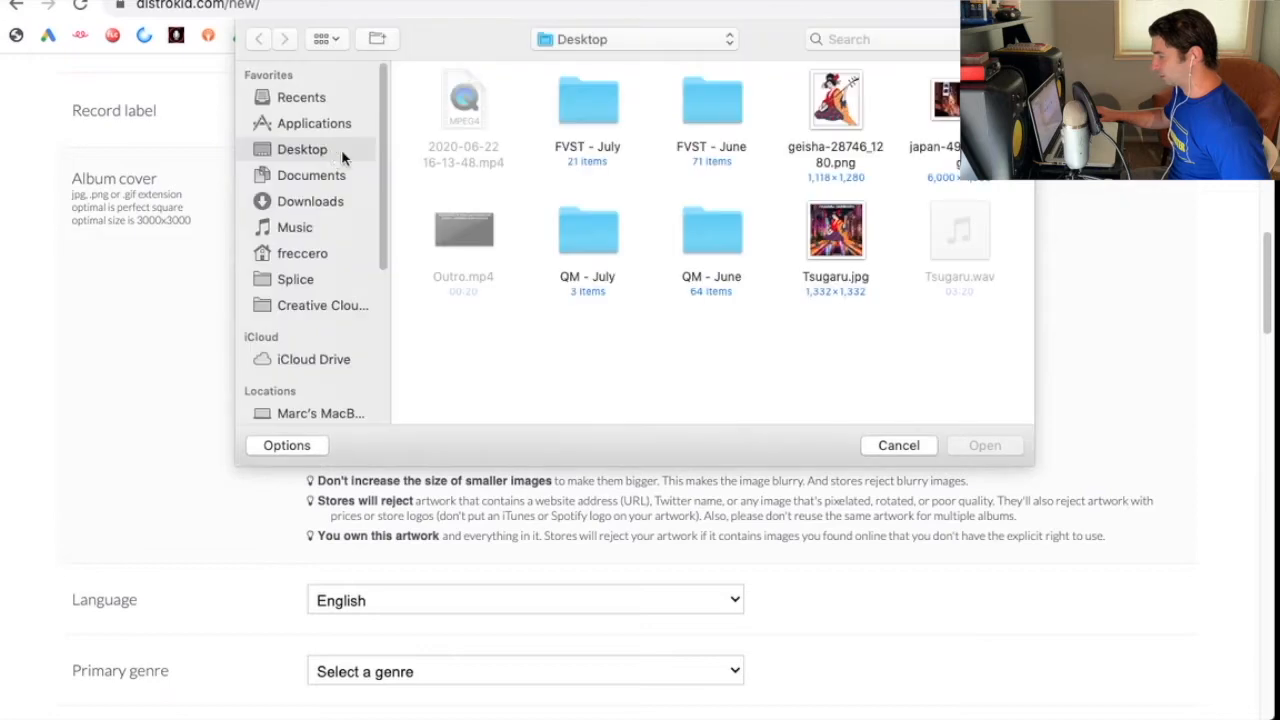
double_click(836, 232)
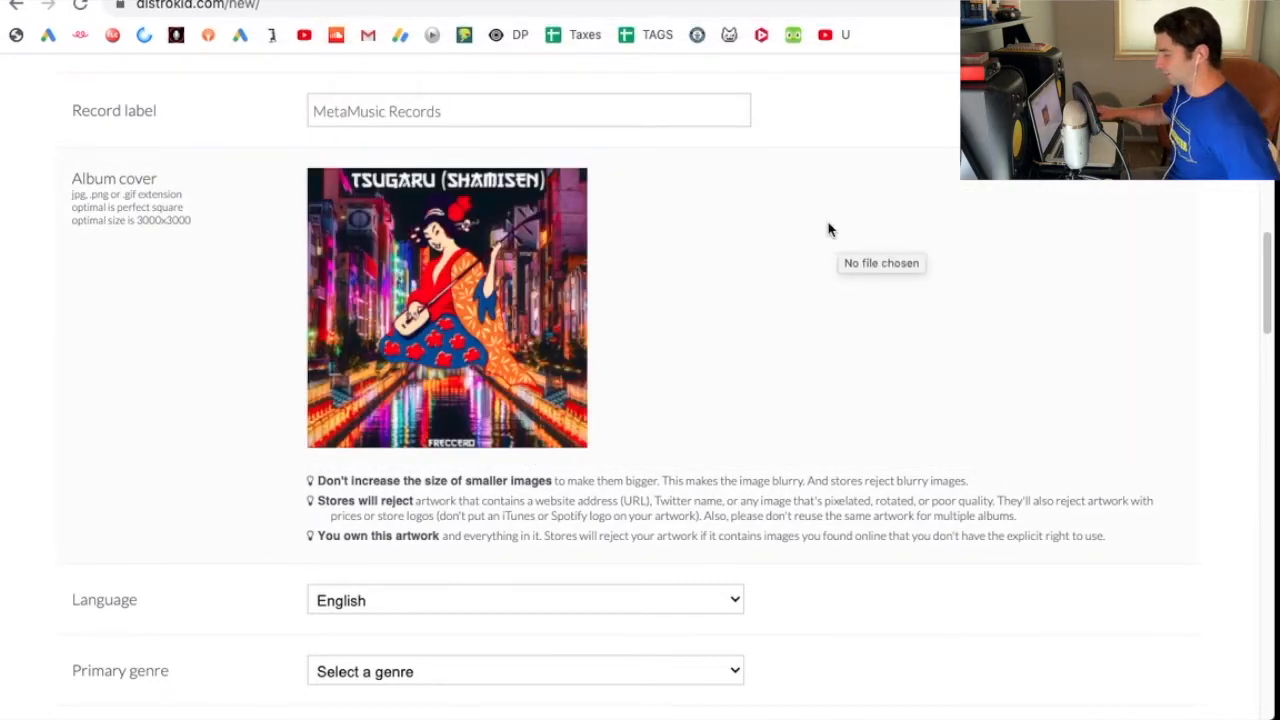
Set the release's primary genre to Electronic
scroll(840, 230, "down", 3)
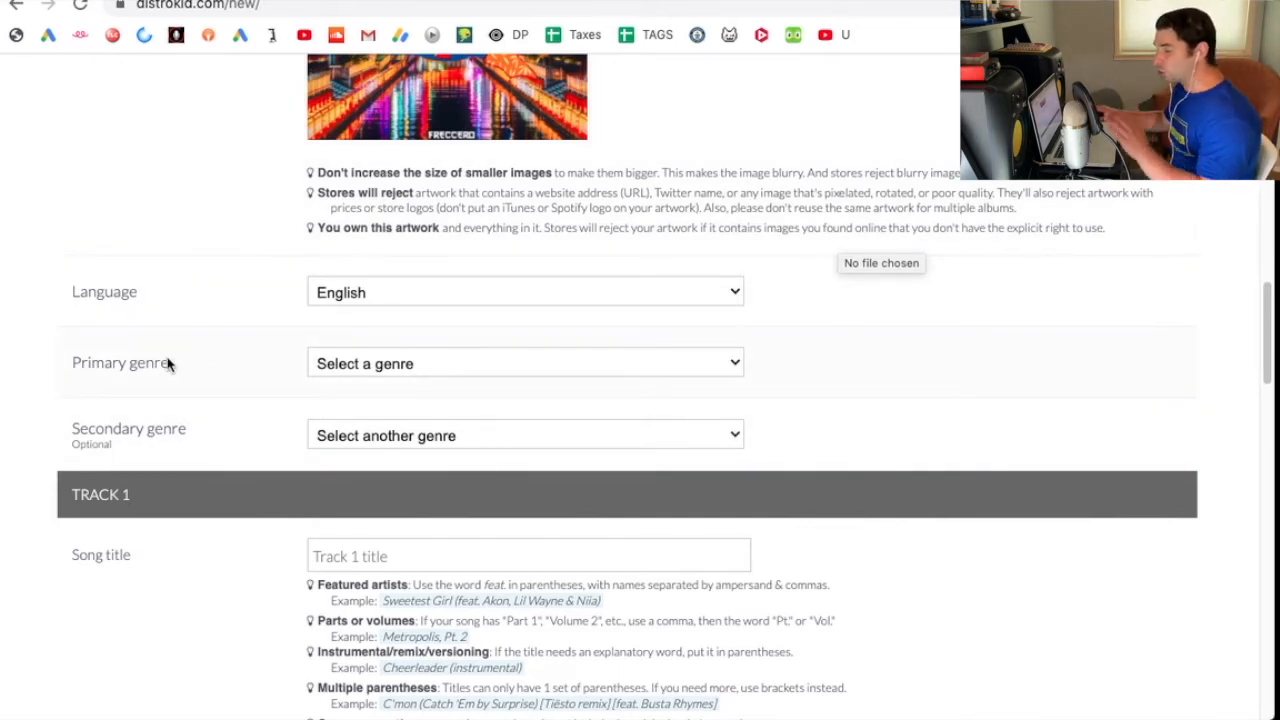
left_click(405, 364)
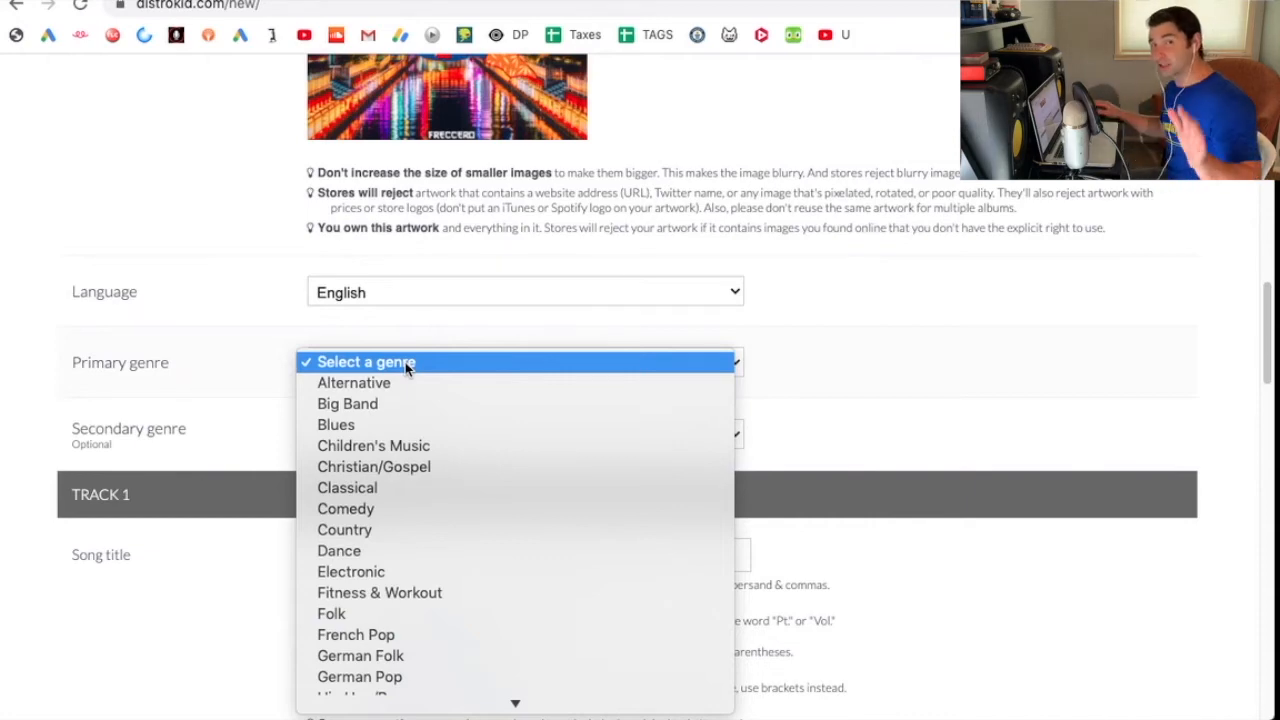
scroll(414, 380, "down", 3)
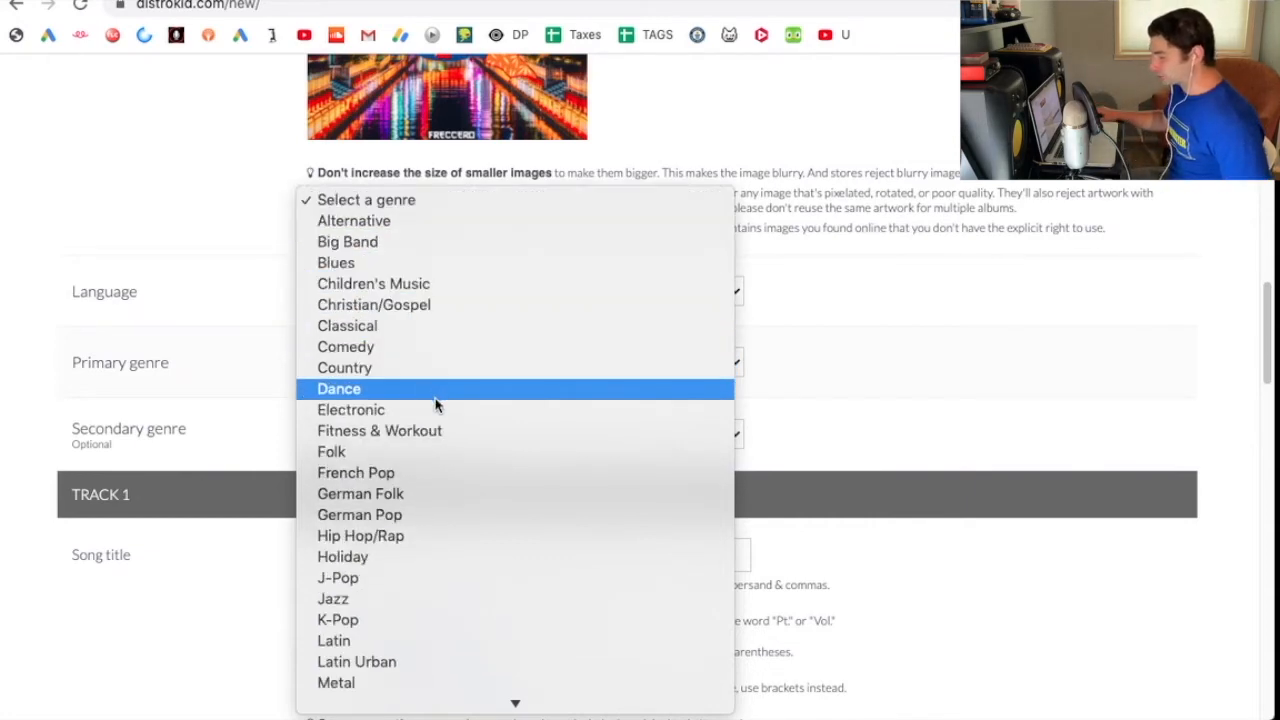
left_click(436, 408)
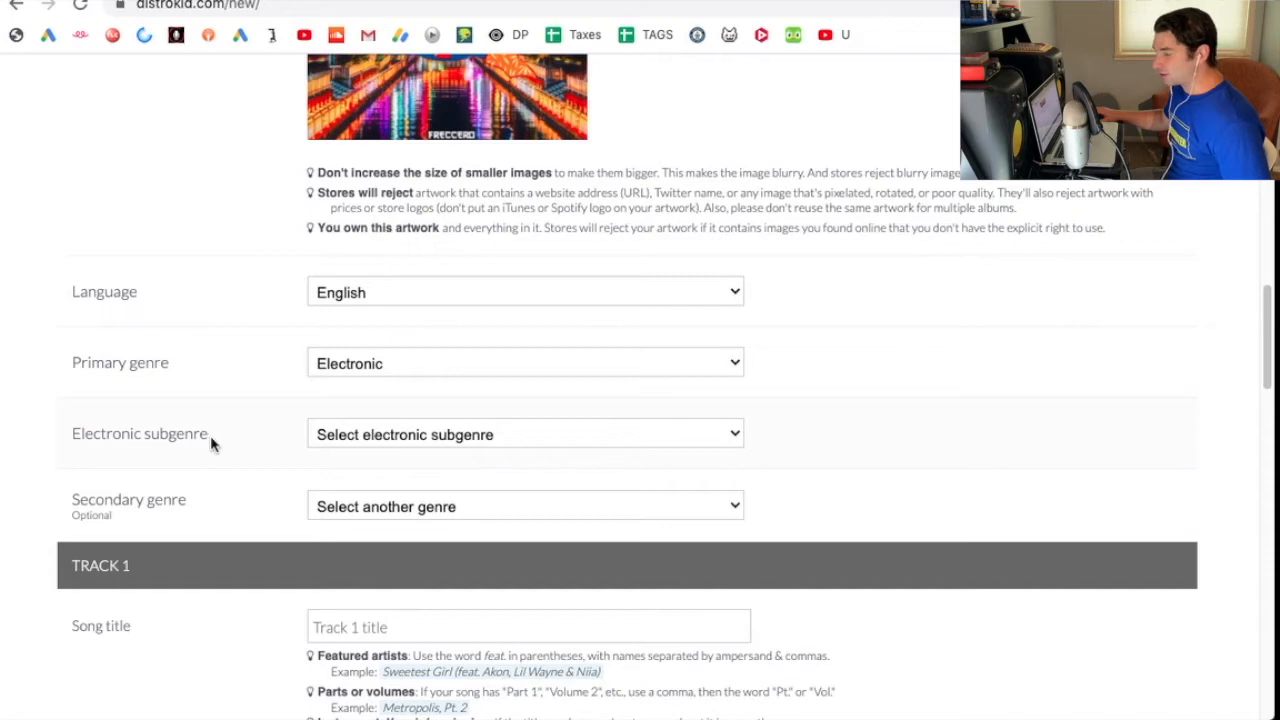
left_click(397, 431)
left_click(268, 395)
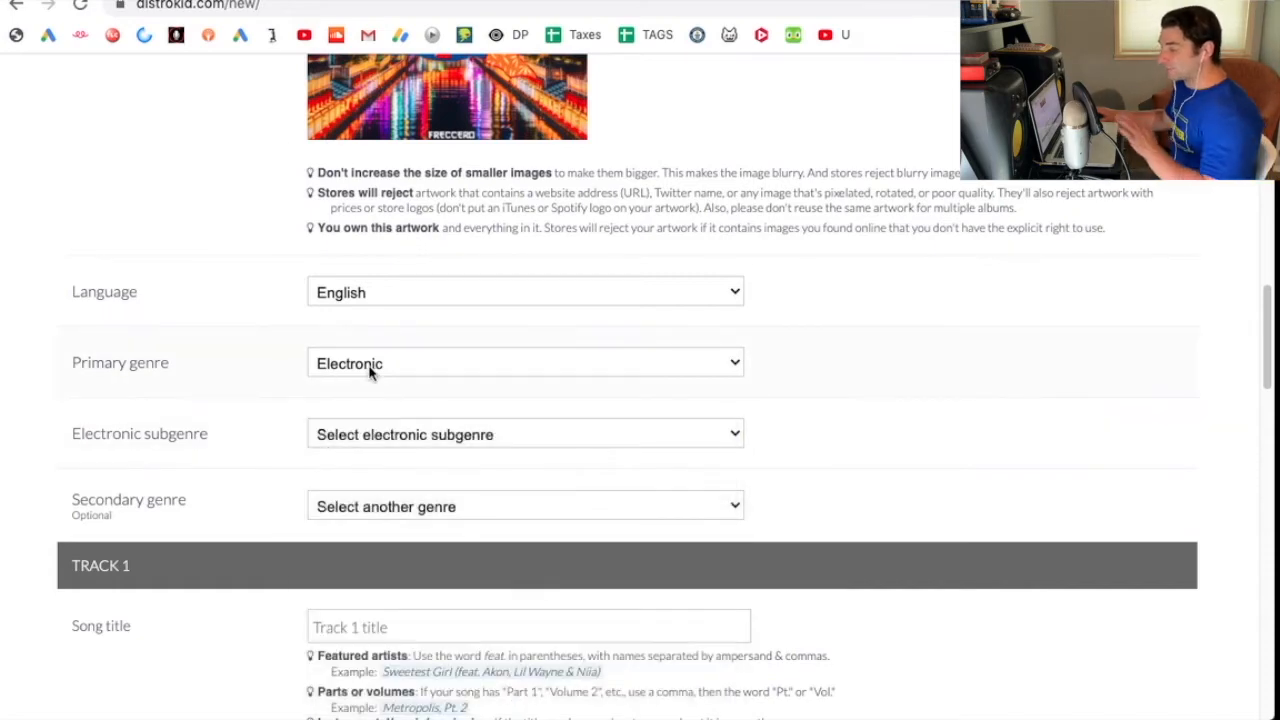
left_click(370, 366)
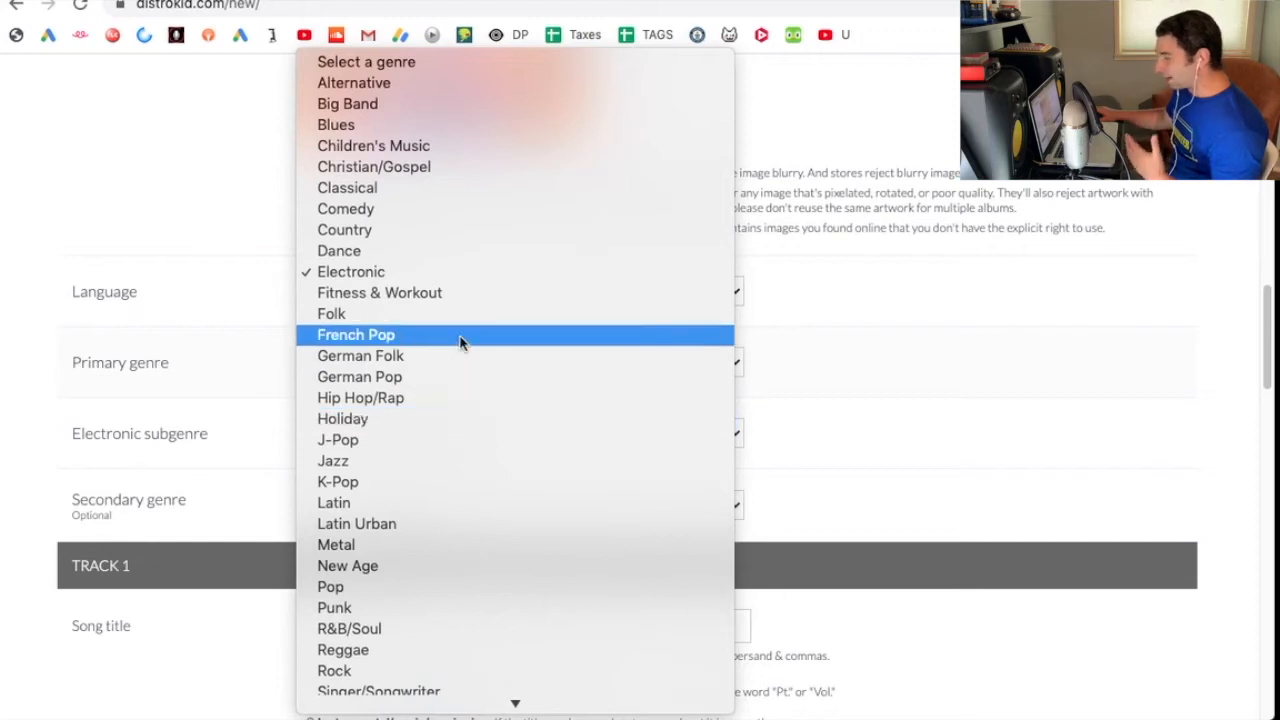
left_click(250, 321)
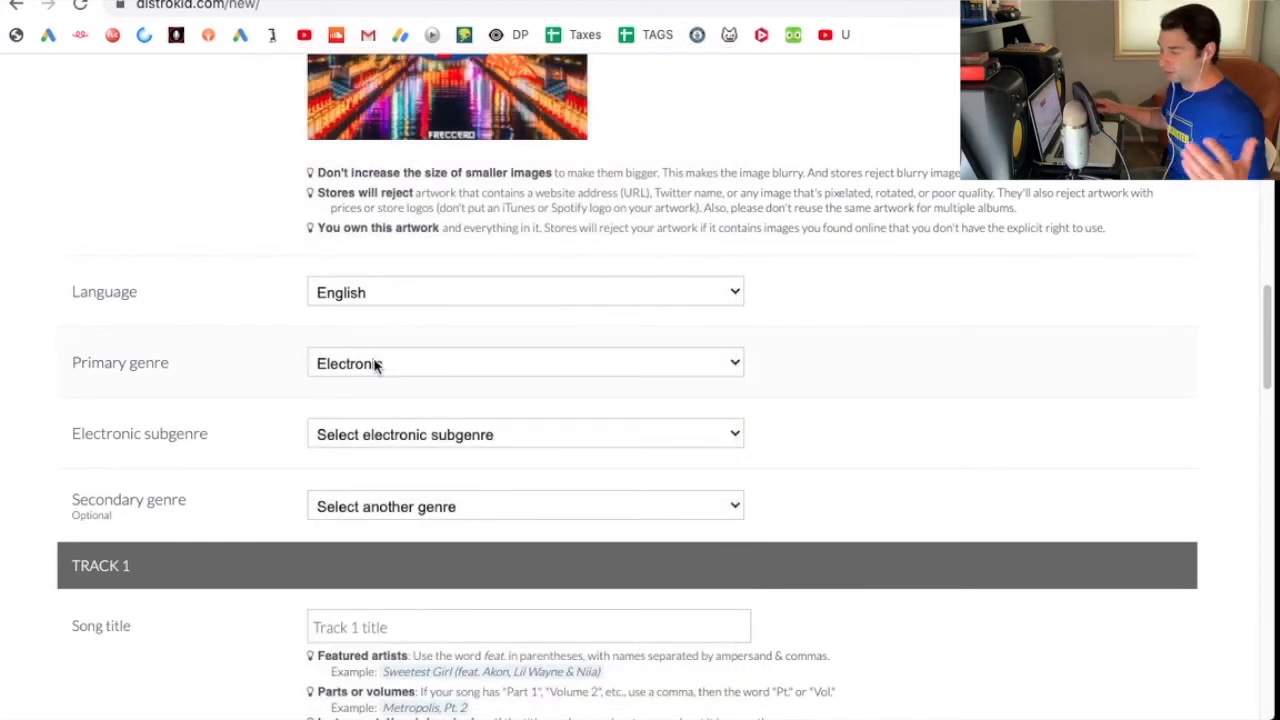
Set the electronic subgenre to Electro House and the secondary genre to World
left_click(466, 425)
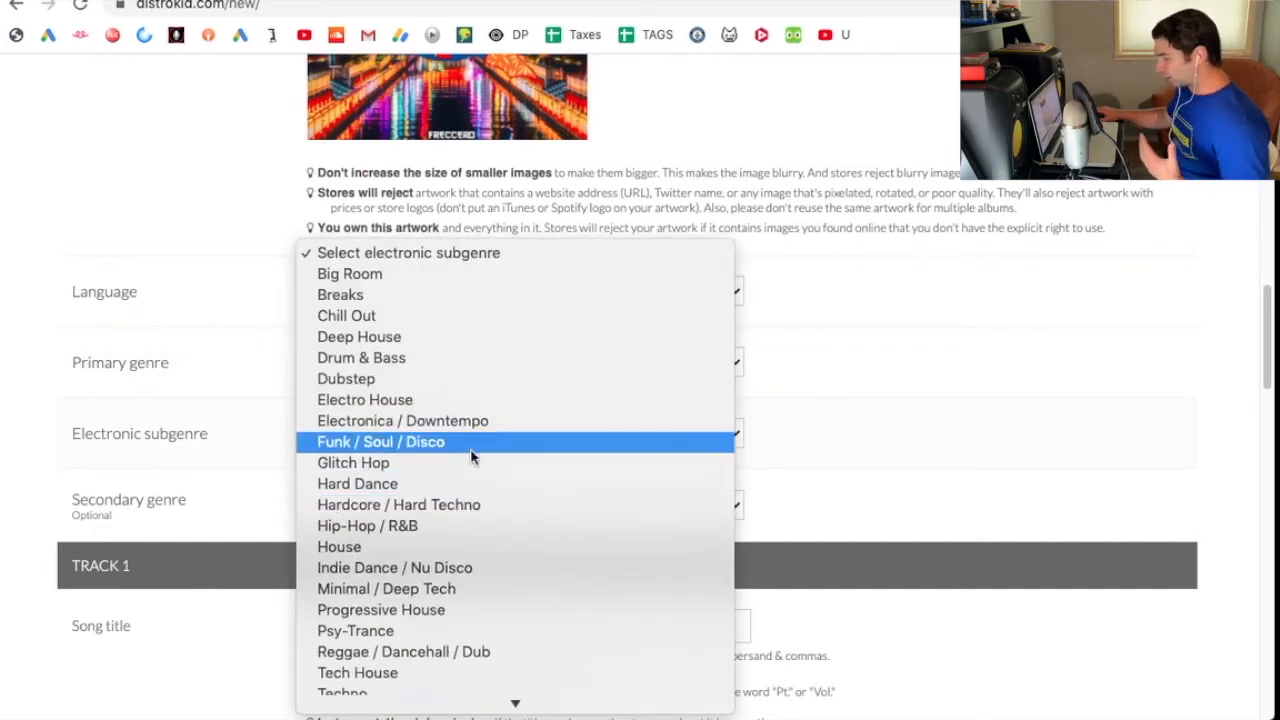
scroll(473, 457, "down", 1)
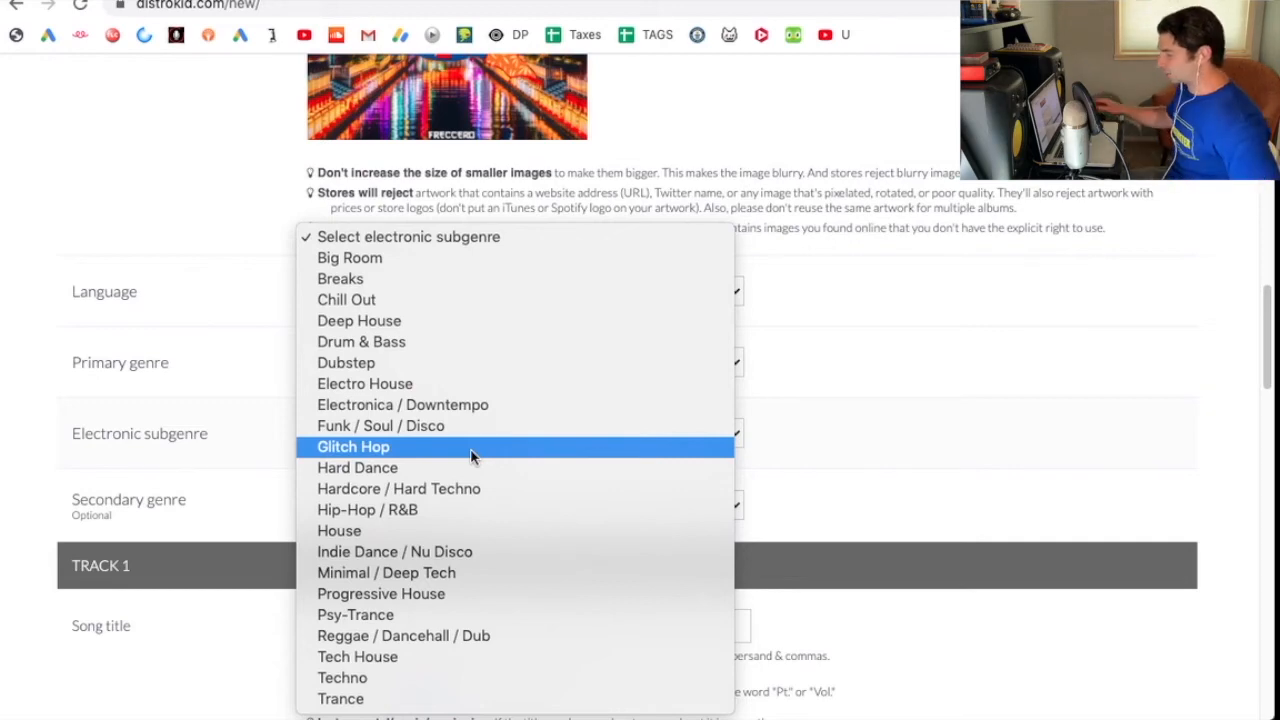
left_click(437, 386)
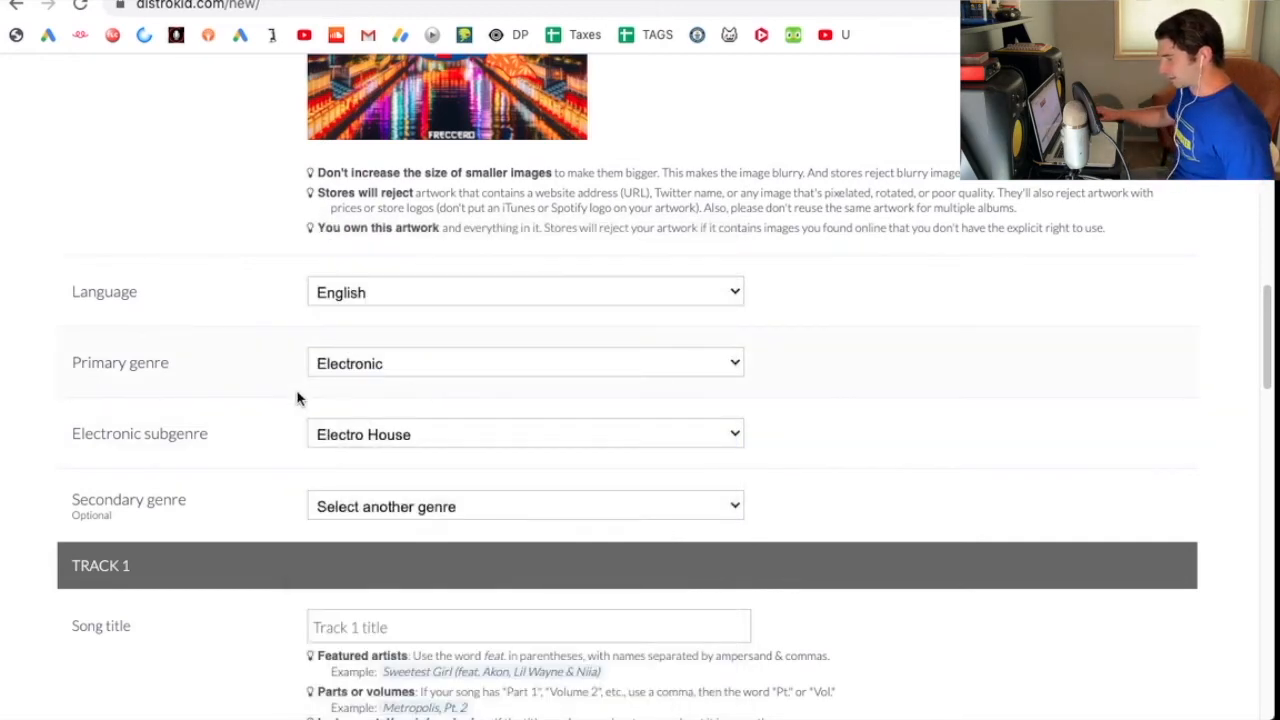
scroll(309, 434, "down", 1)
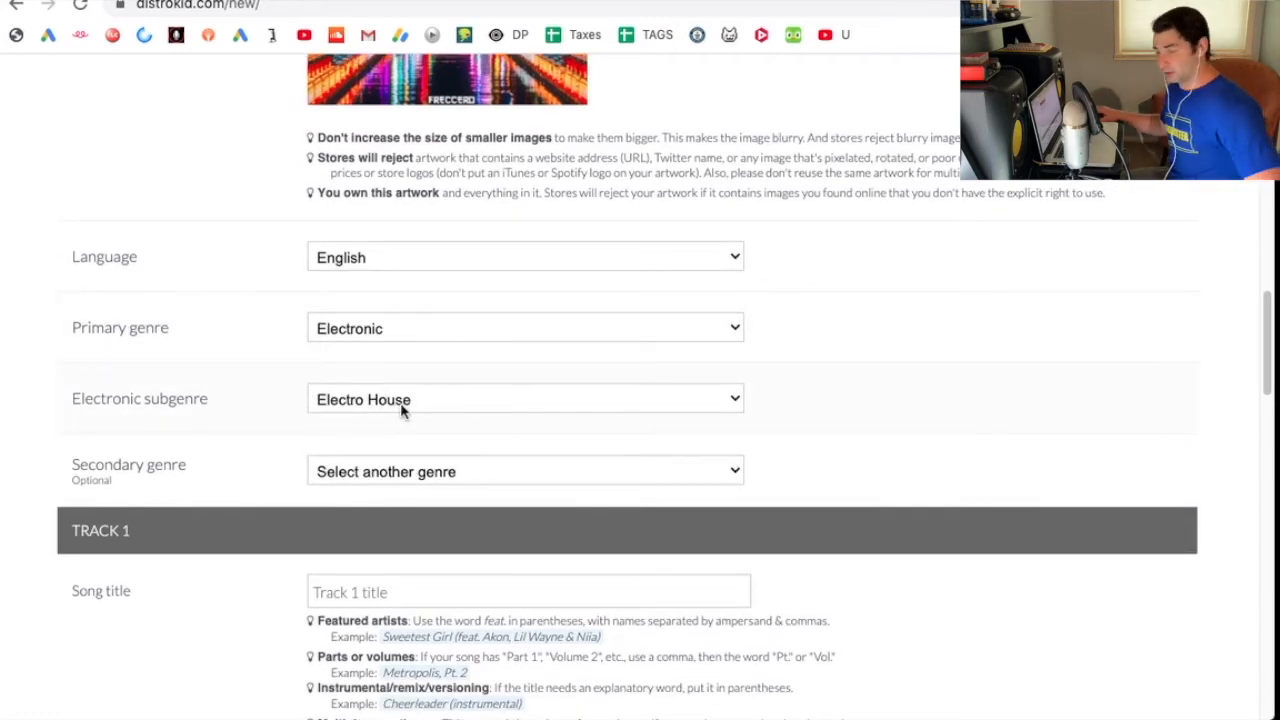
left_click(428, 478)
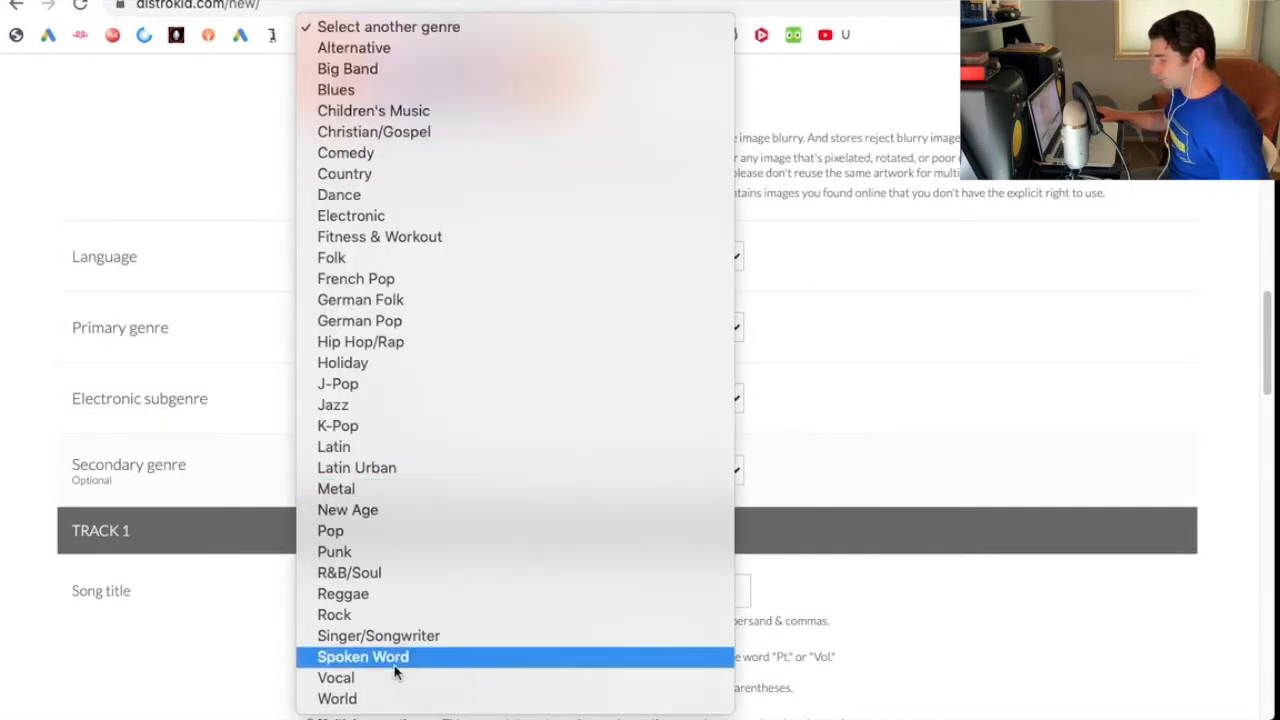
left_click(371, 698)
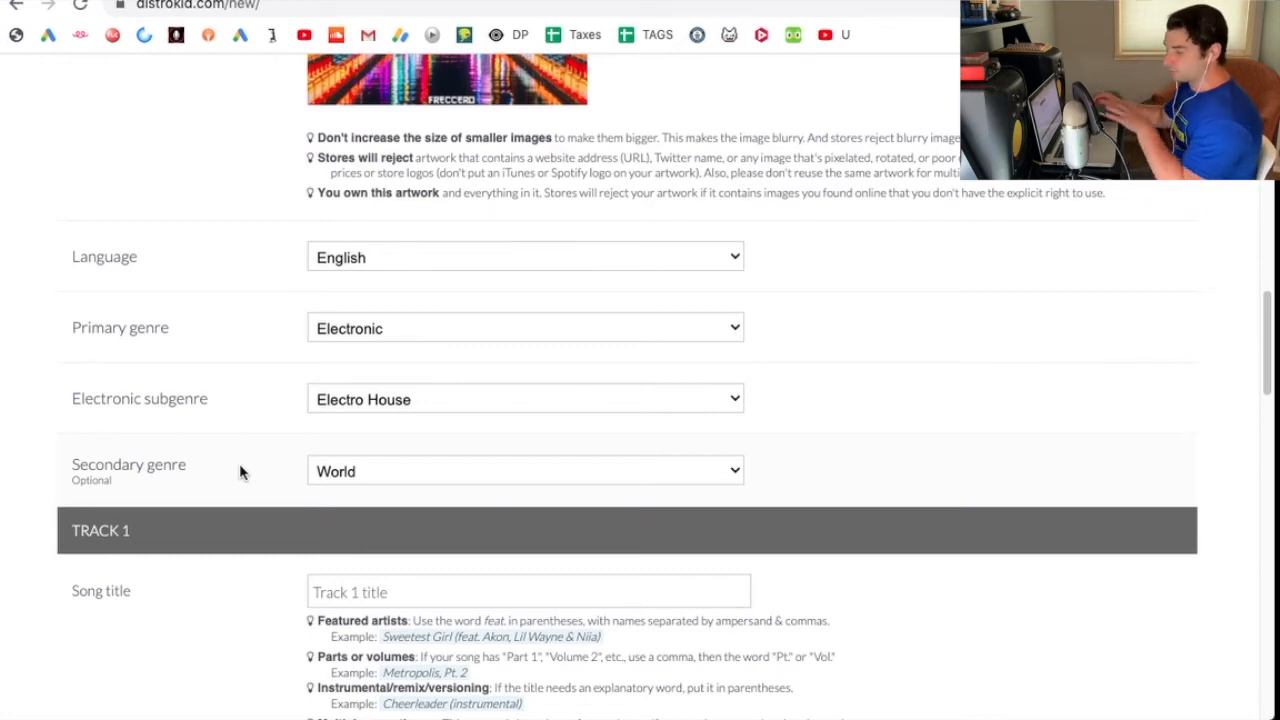
Enter "Tsugaru (Shamisen)" as the song title of Track 1
scroll(986, 423, "down", 5)
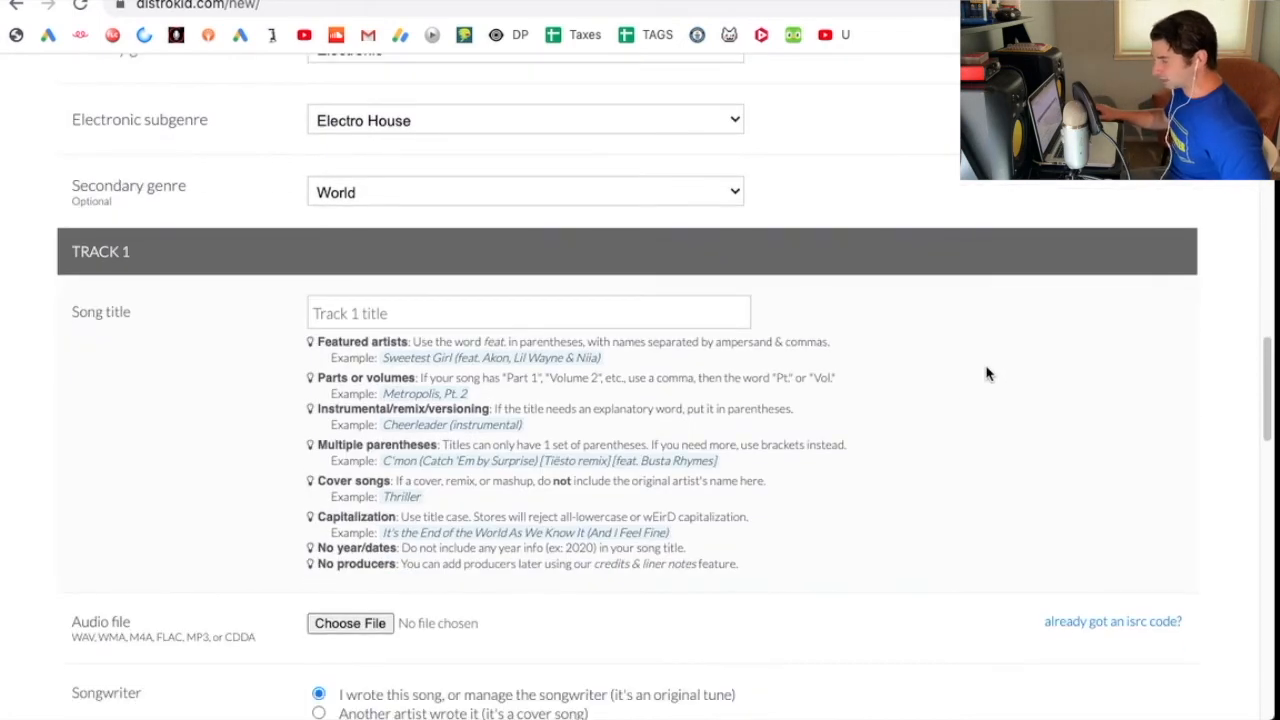
left_click(328, 278)
type("Tsugaru (Shamisen")
key("BackSpace")
type(")")
Search the web for "shamisen" in a separate tab and return to the release form
key("super+t")
type("shamisen")
key("Return")
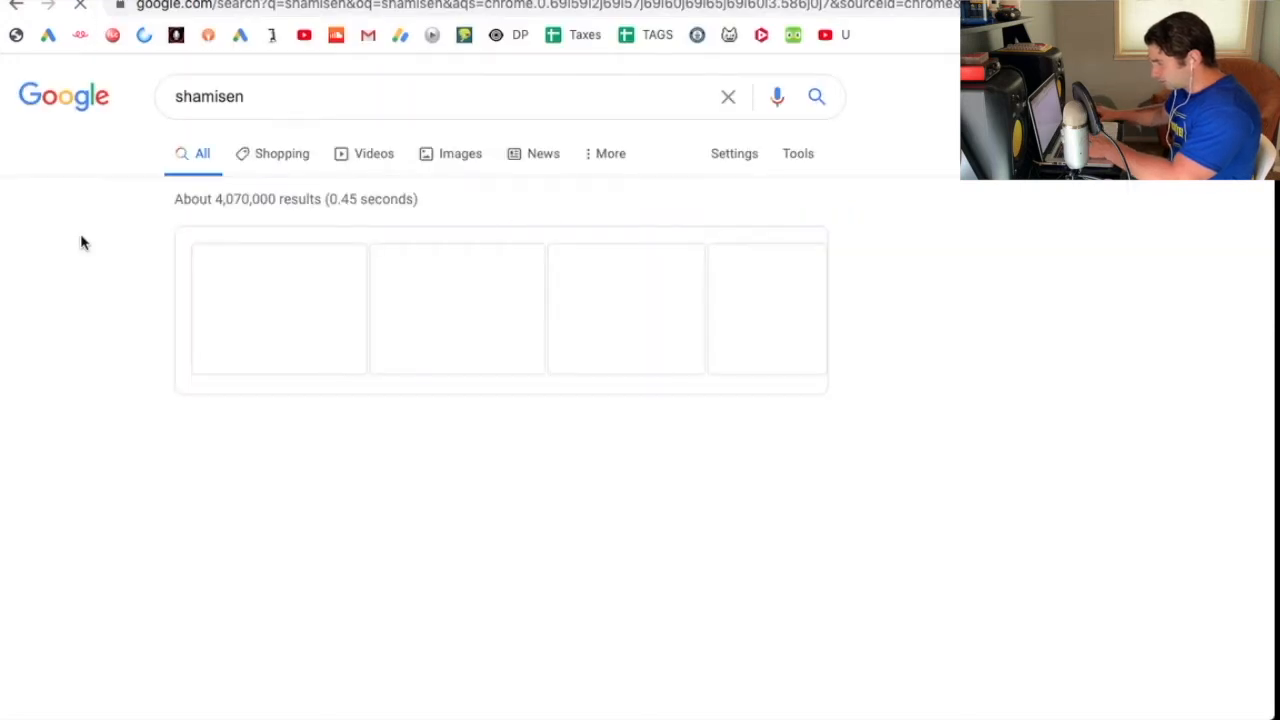
left_click(289, 96)
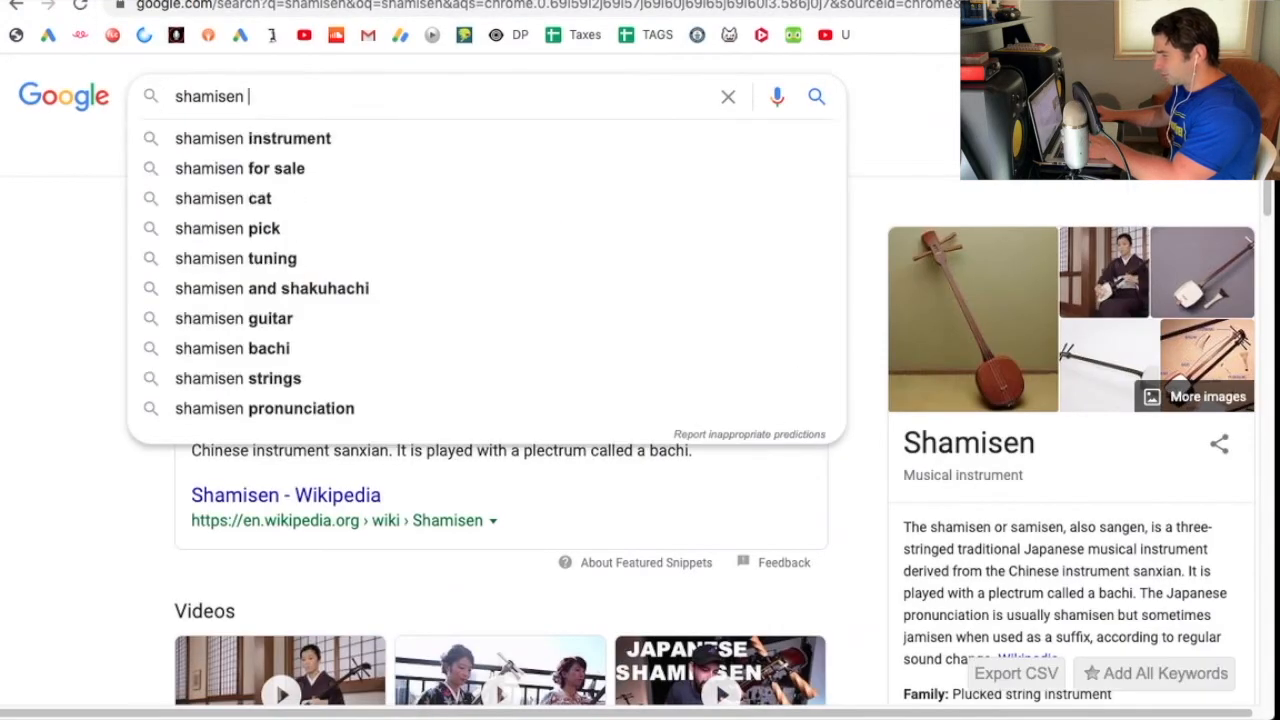
left_click(368, 6)
type("s")
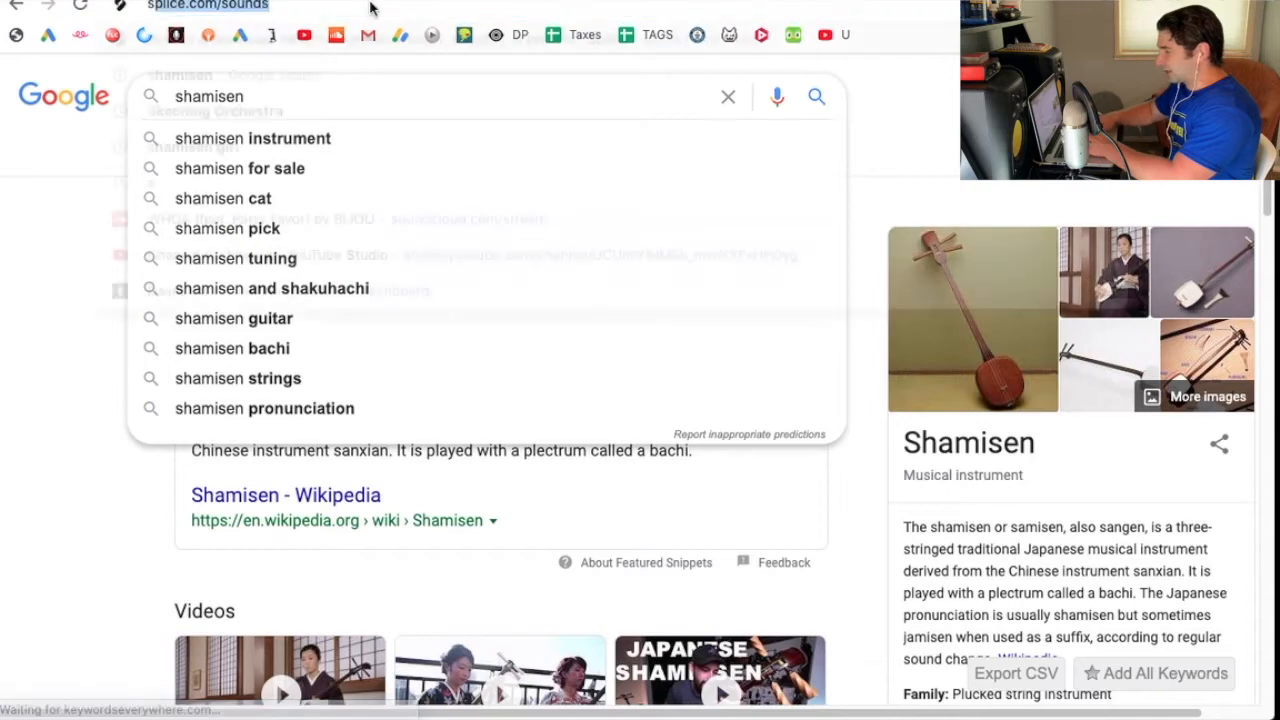
type("he")
key("BackSpace")
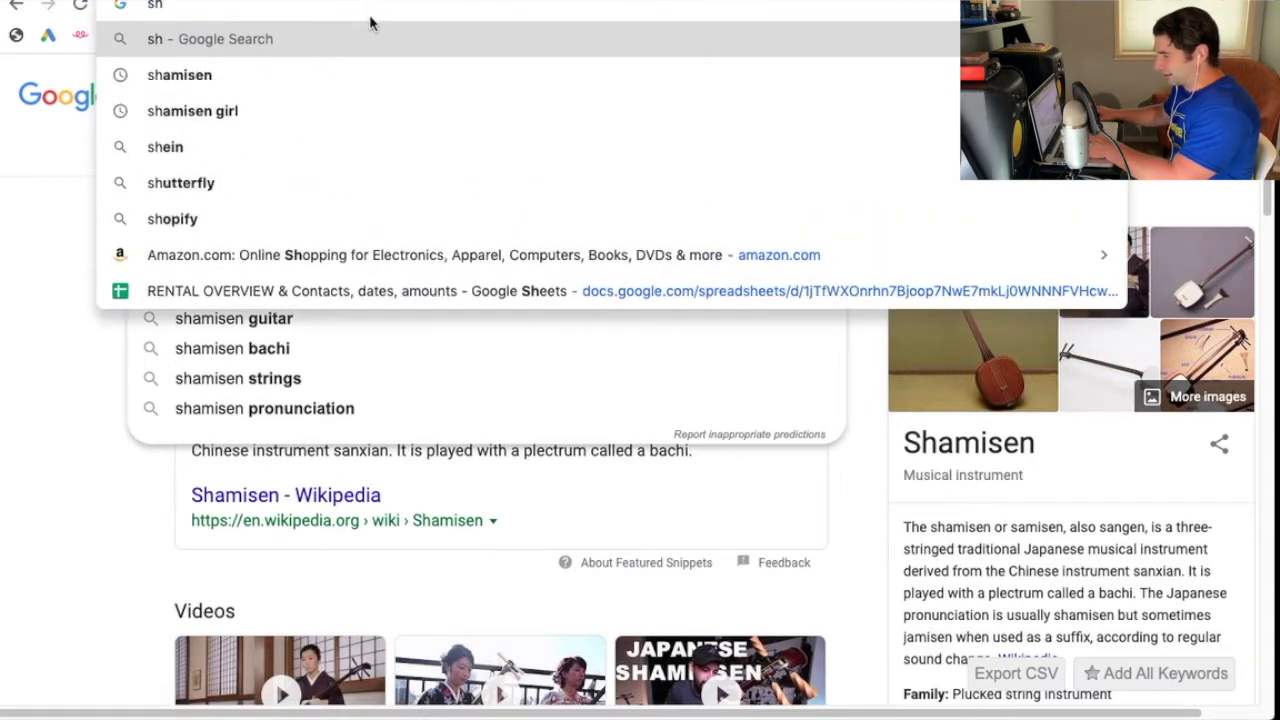
key("super+w")
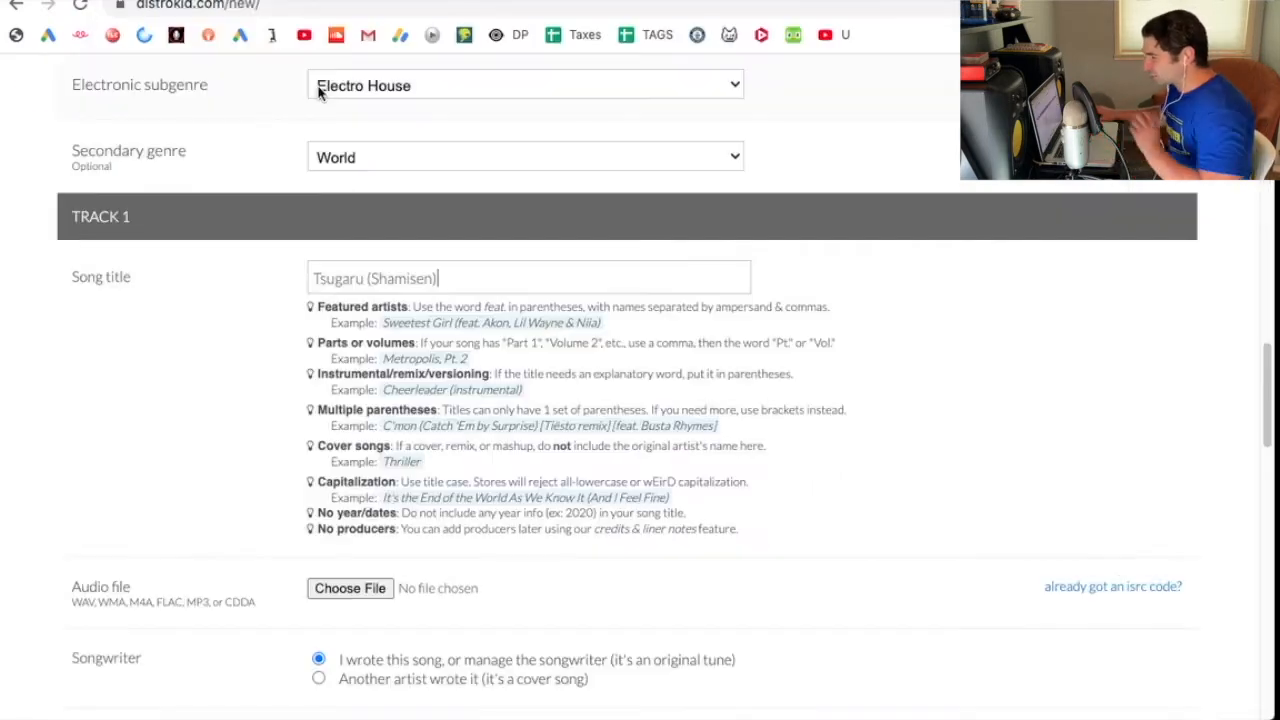
Choose Tsugaru.wav from the Desktop as the audio file for Track 1
scroll(941, 406, "down", 1)
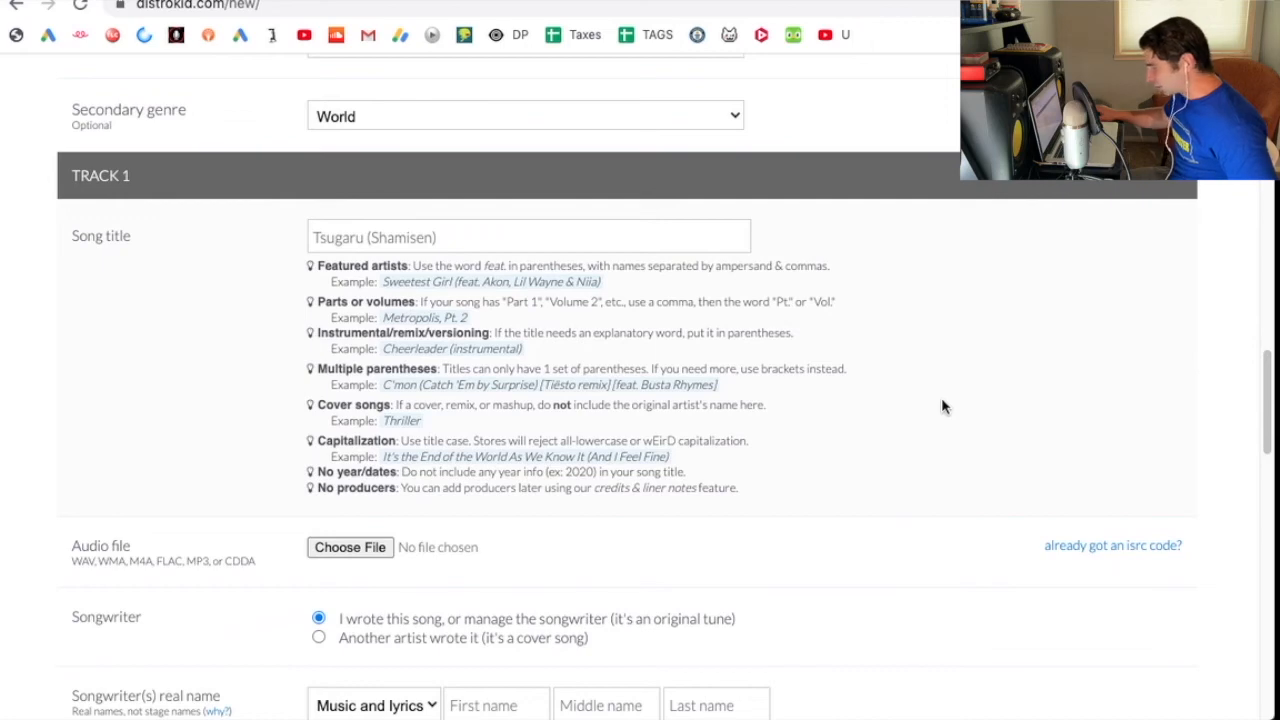
scroll(222, 340, "down", 3)
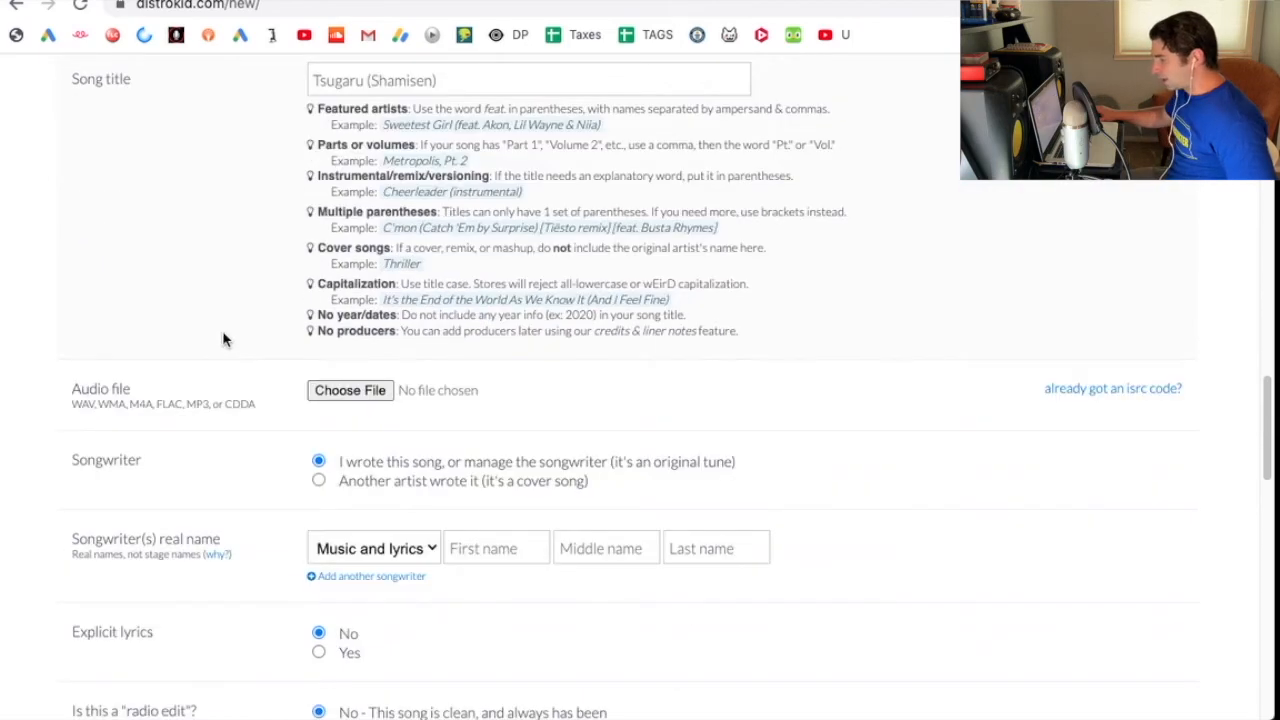
left_click(350, 391)
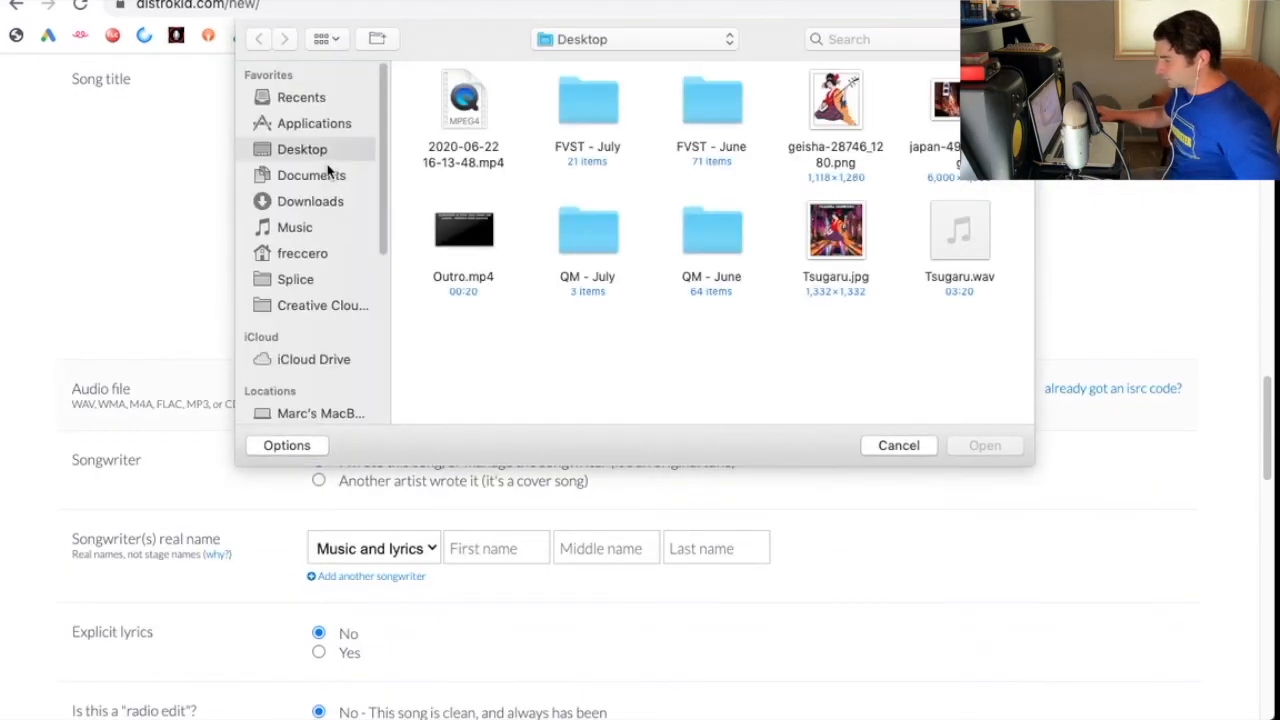
double_click(959, 235)
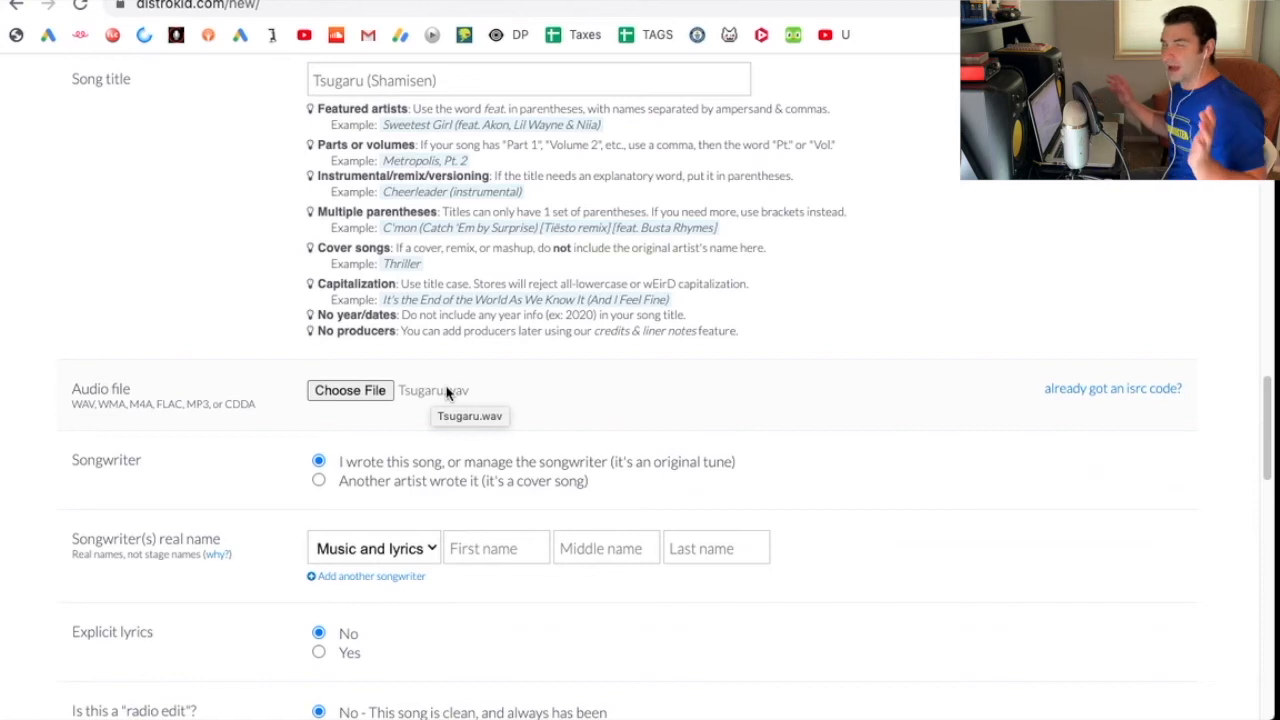
Review the song title, album cover and genre entries of the release form
scroll(447, 392, "up", 1)
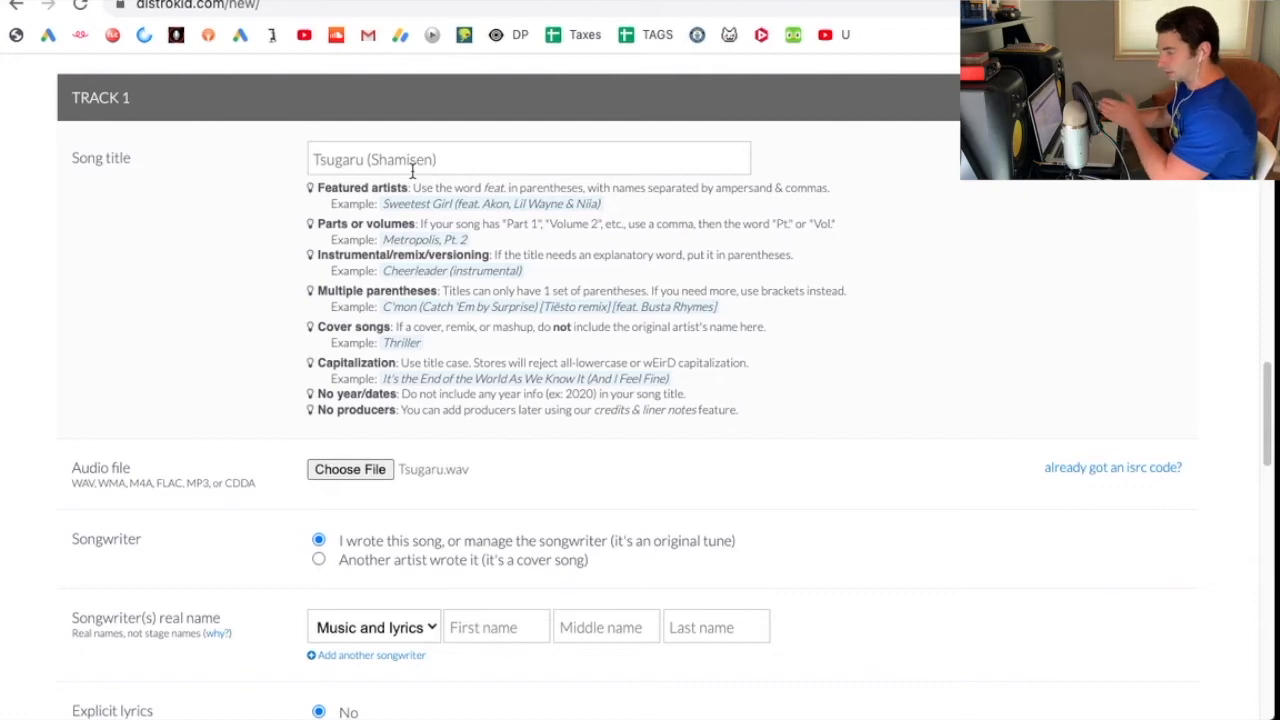
scroll(249, 414, "up", 8)
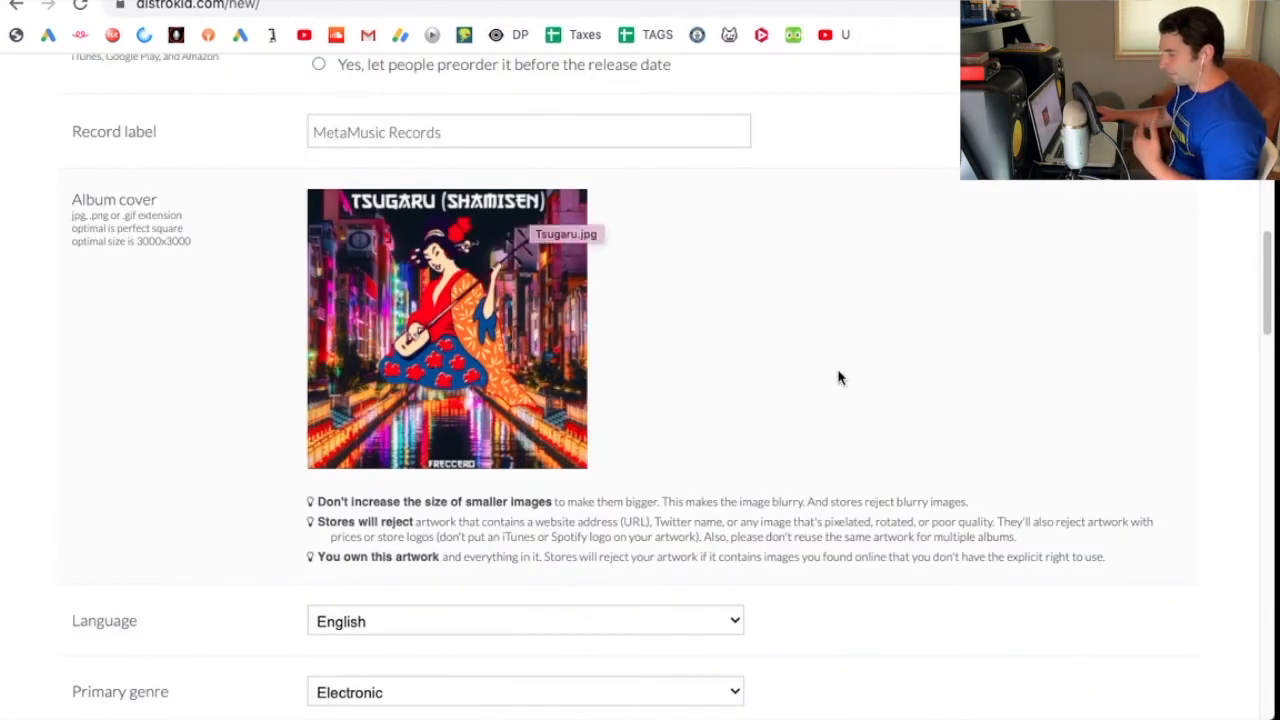
scroll(841, 378, "down", 7)
scroll(764, 408, "up", 7)
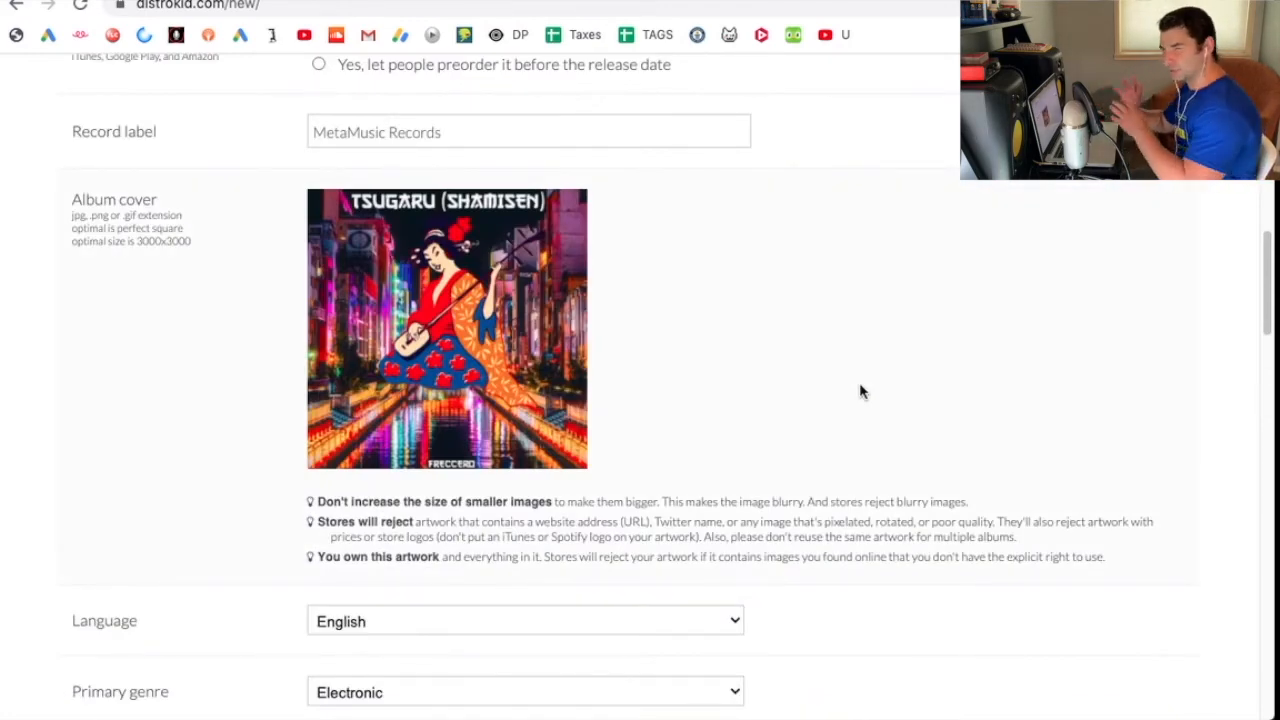
scroll(860, 391, "down", 8)
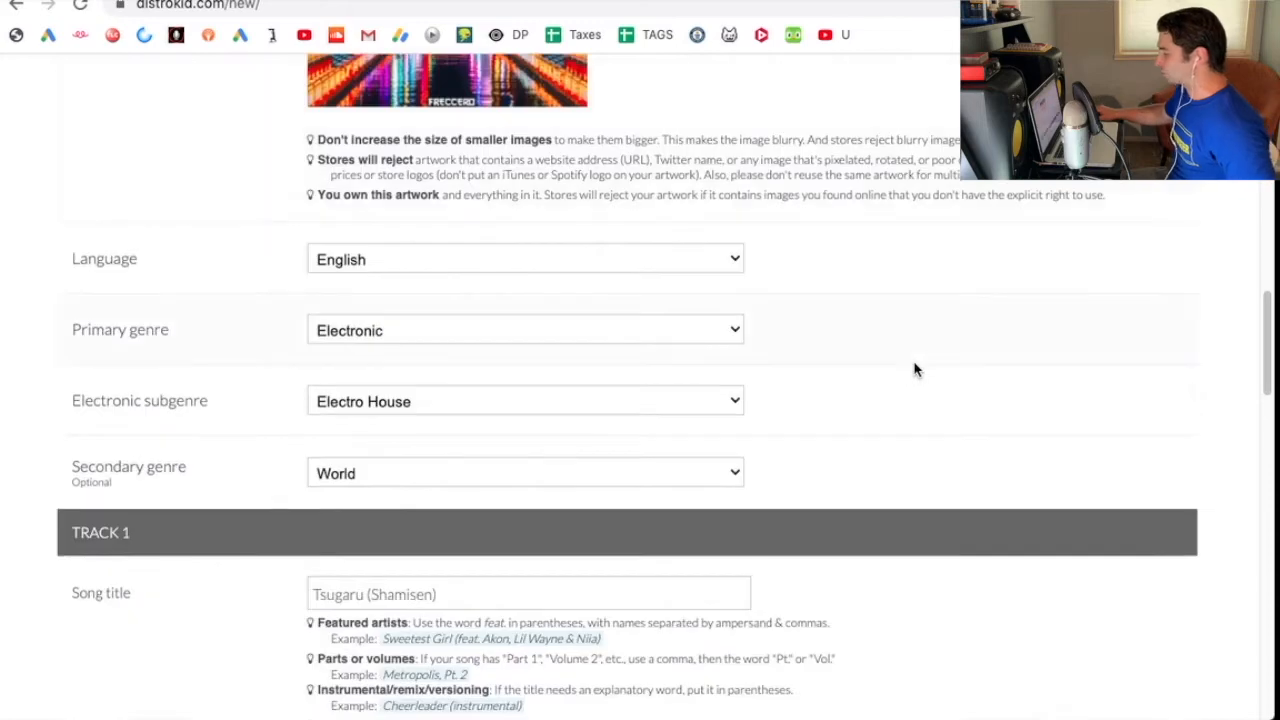
scroll(919, 371, "down", 3)
scroll(737, 366, "down", 3)
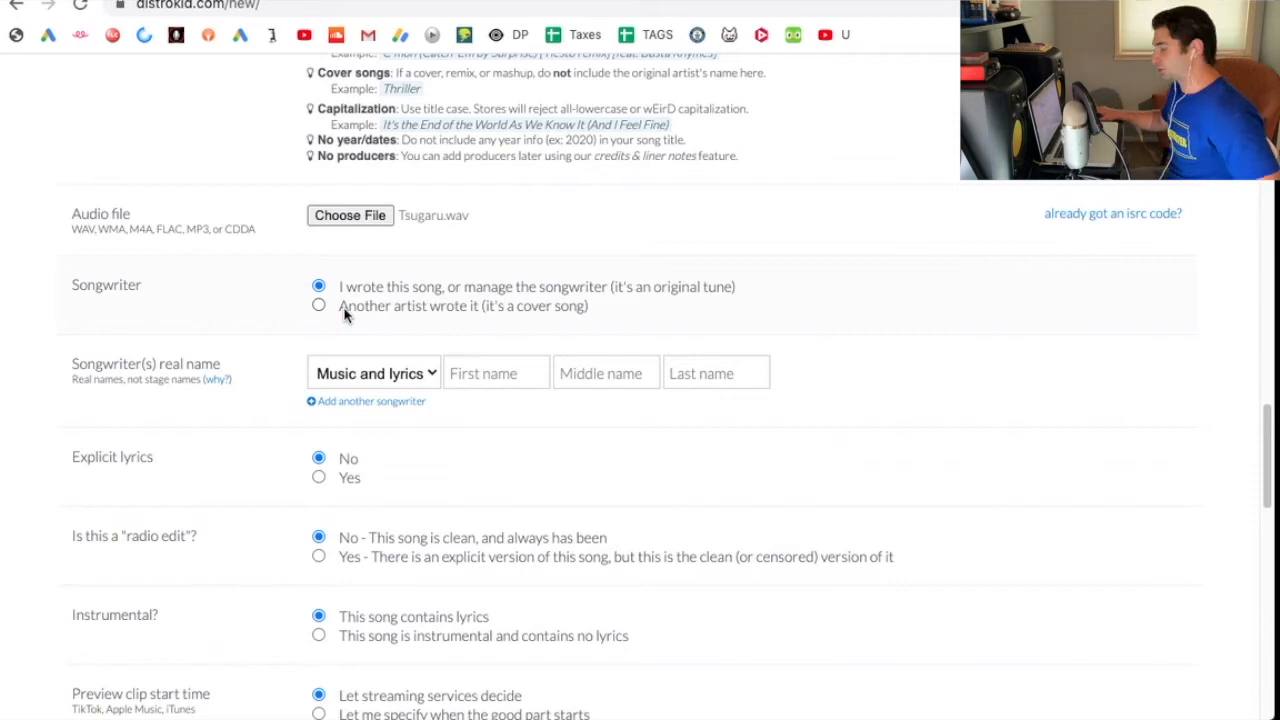
Fill in the songwriter's real first, middle and last name with the Music and lyrics role
scroll(344, 314, "down", 2)
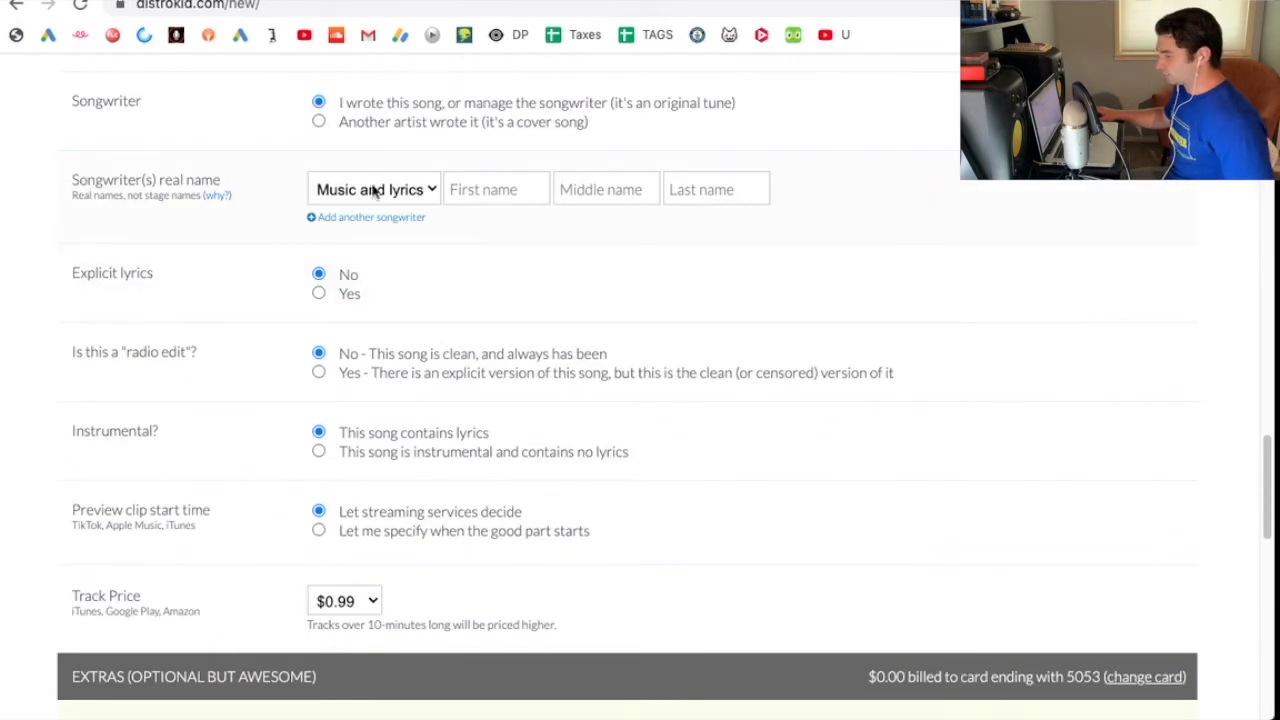
left_click(484, 189)
left_click(705, 266)
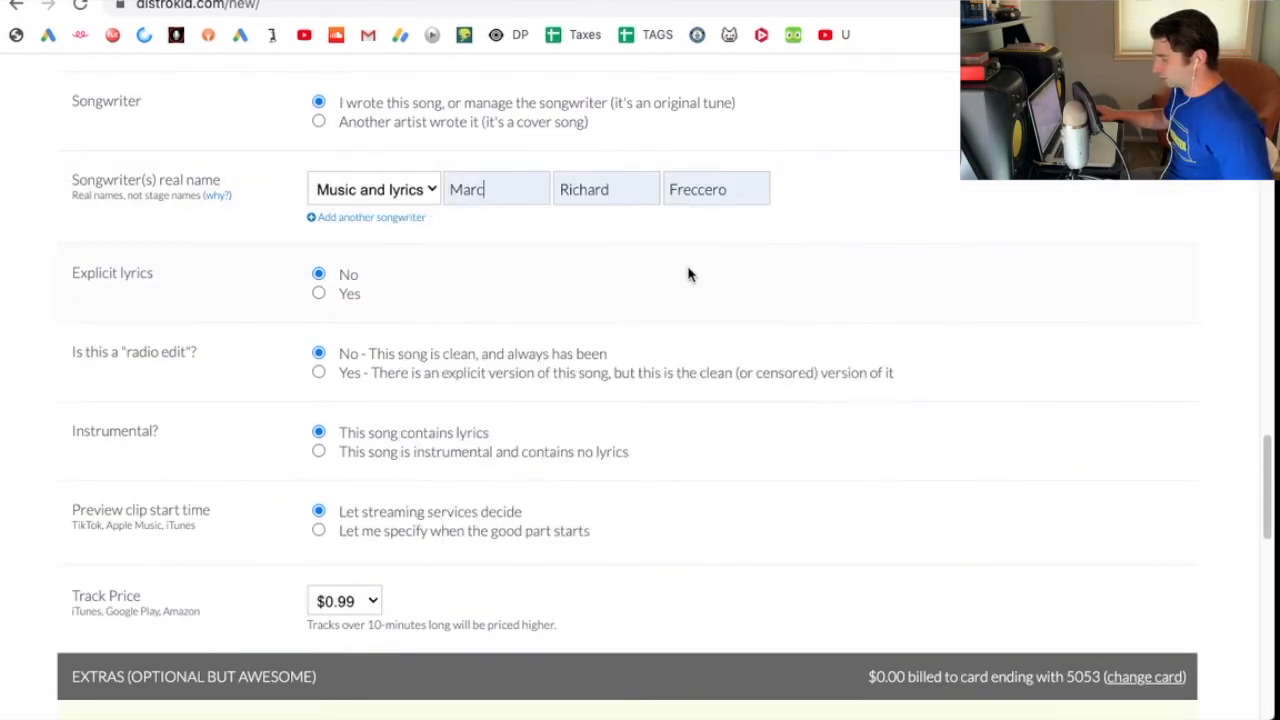
Mark Track 1 as an instrumental song that contains no lyrics
scroll(690, 272, "down", 1)
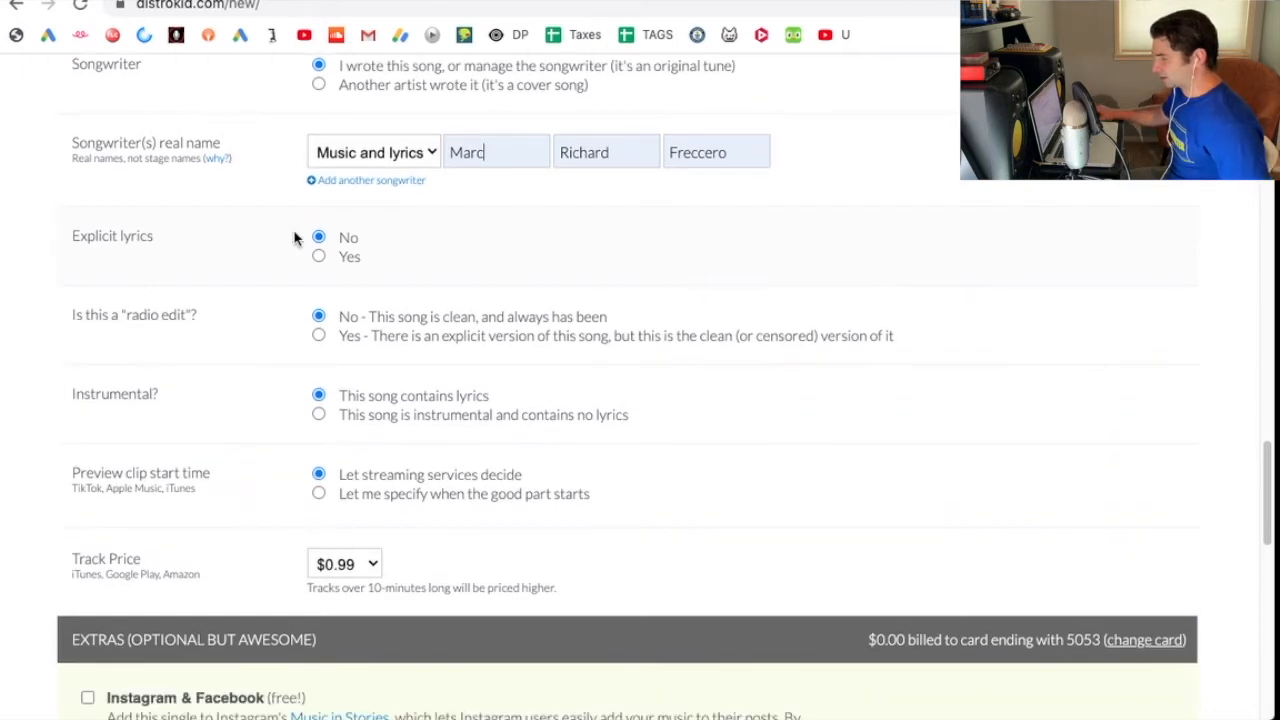
scroll(555, 282, "down", 1)
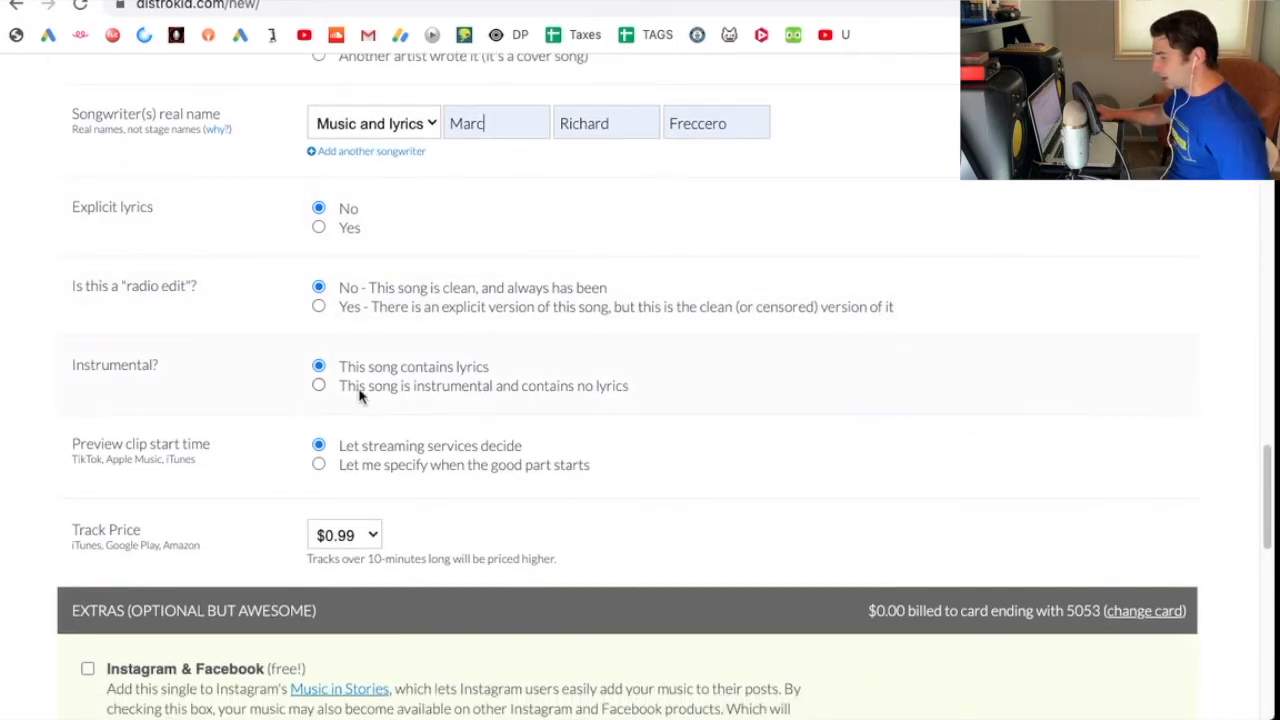
left_click(318, 386)
Add the Instagram & Facebook and Shazam & iPhone Siri extras to the single
scroll(704, 455, "down", 2)
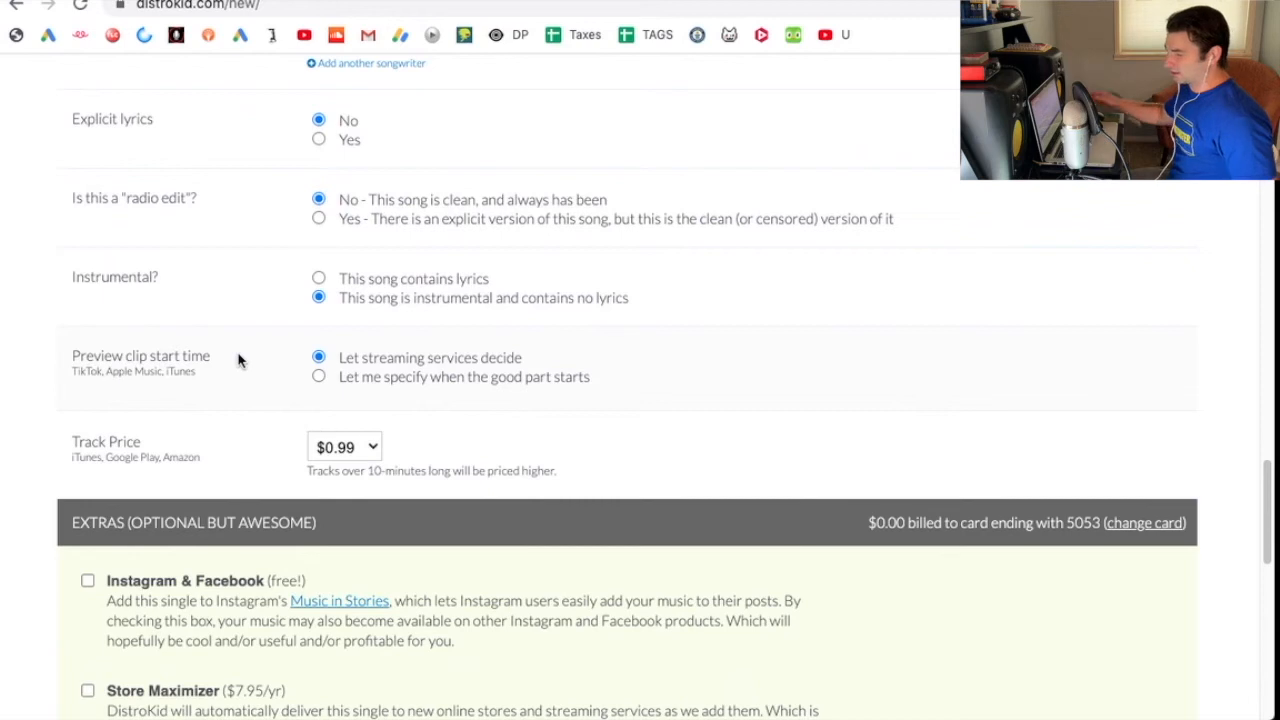
scroll(450, 366, "down", 2)
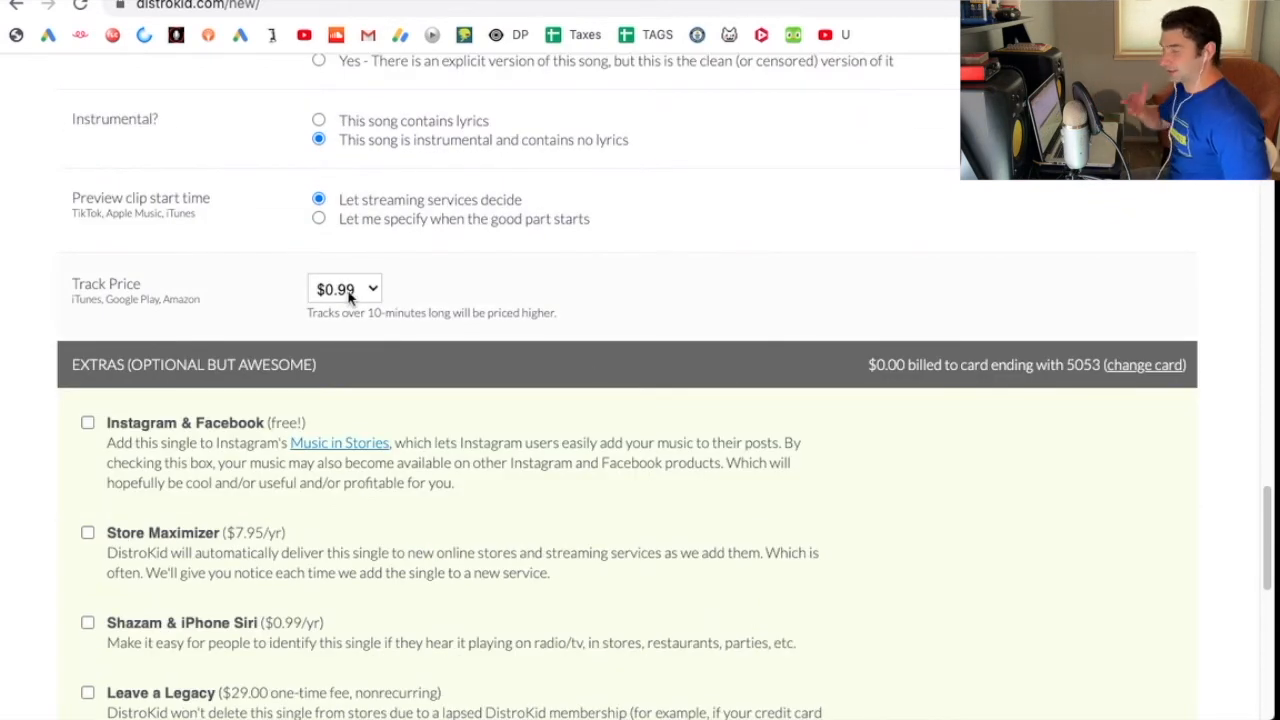
scroll(728, 370, "down", 3)
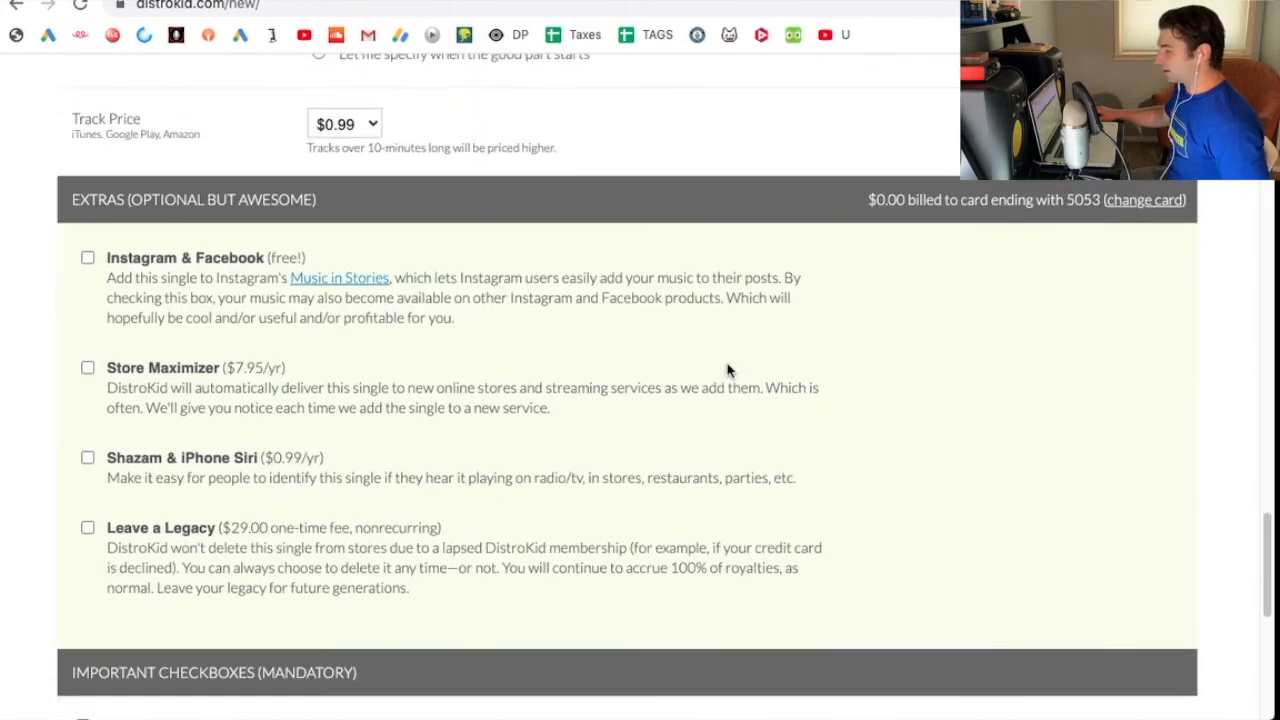
scroll(728, 371, "down", 1)
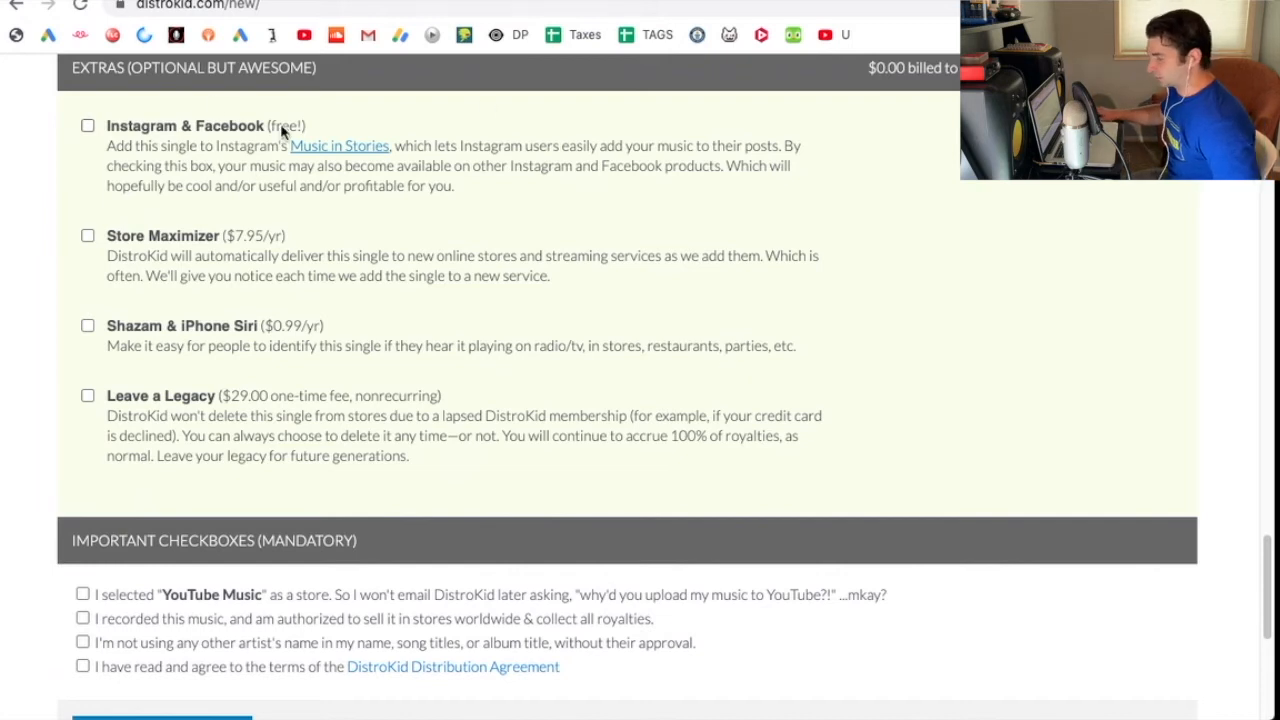
left_click(88, 126)
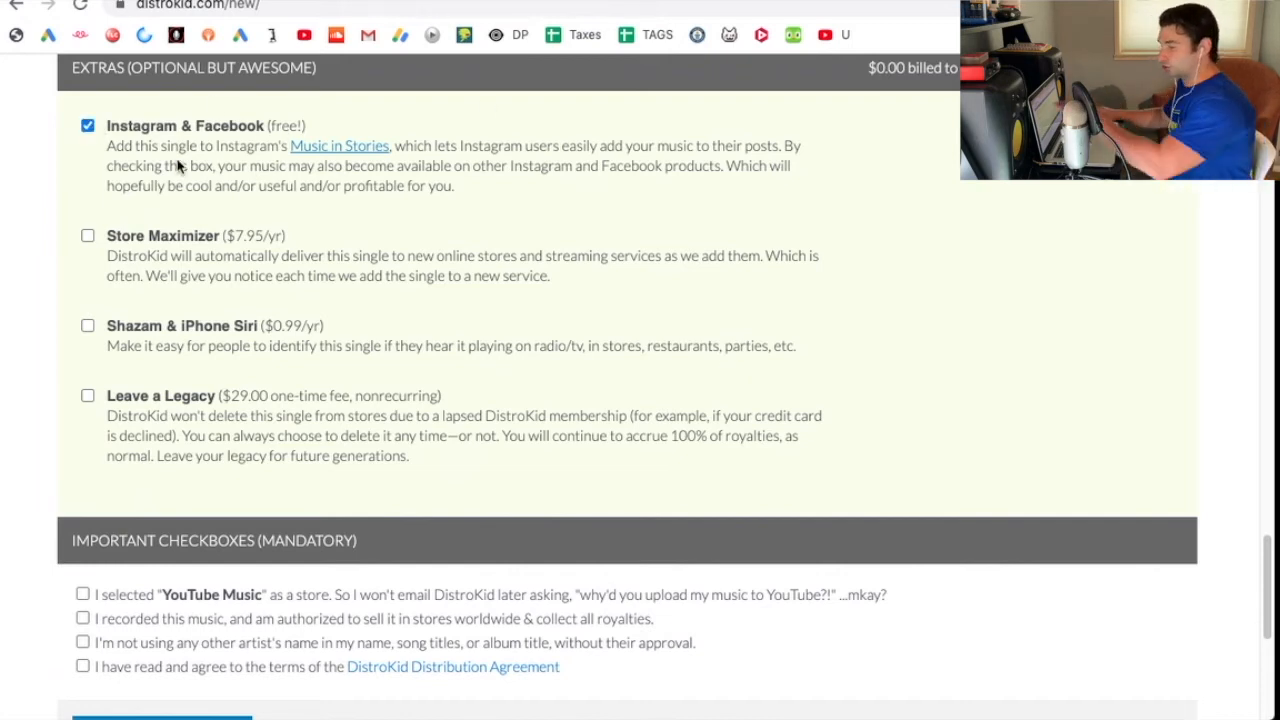
left_click(87, 327)
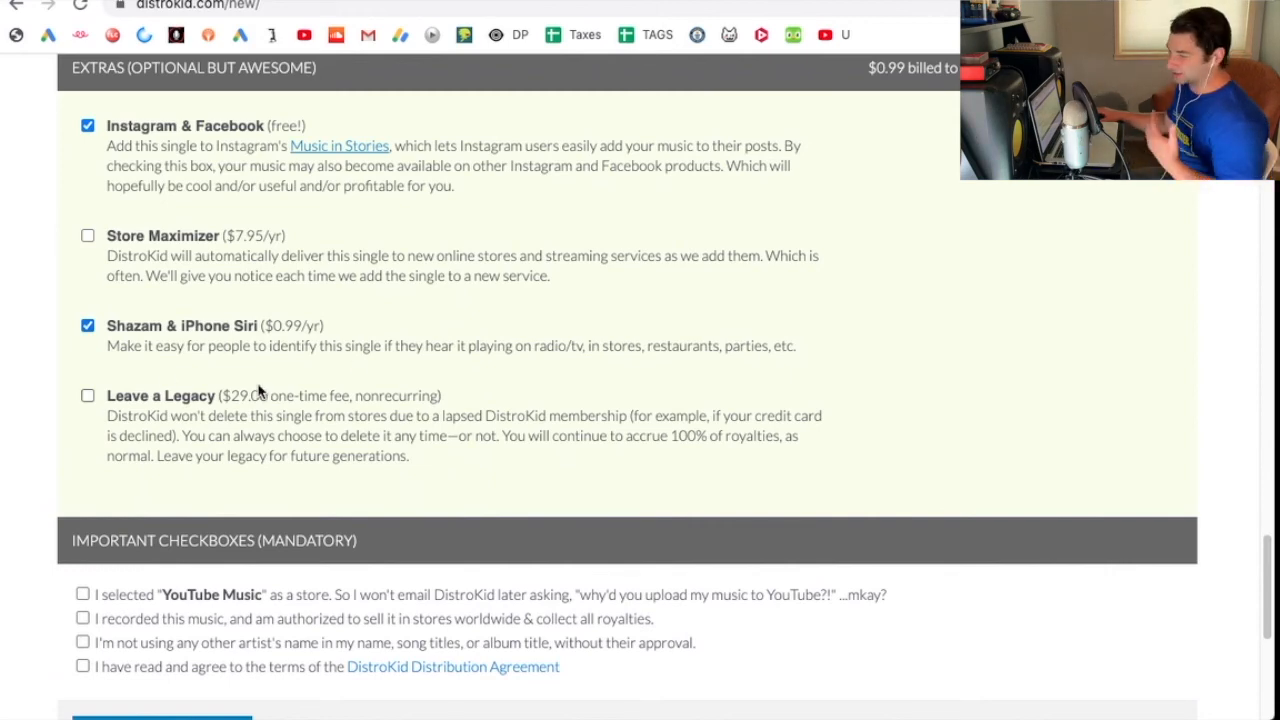
Accept all four mandatory statements, from YouTube Music to the Distribution Agreement, and submit the release
scroll(248, 389, "down", 1)
scroll(425, 390, "down", 2)
left_click(83, 384)
left_click(83, 407)
left_click(83, 431)
left_click(82, 455)
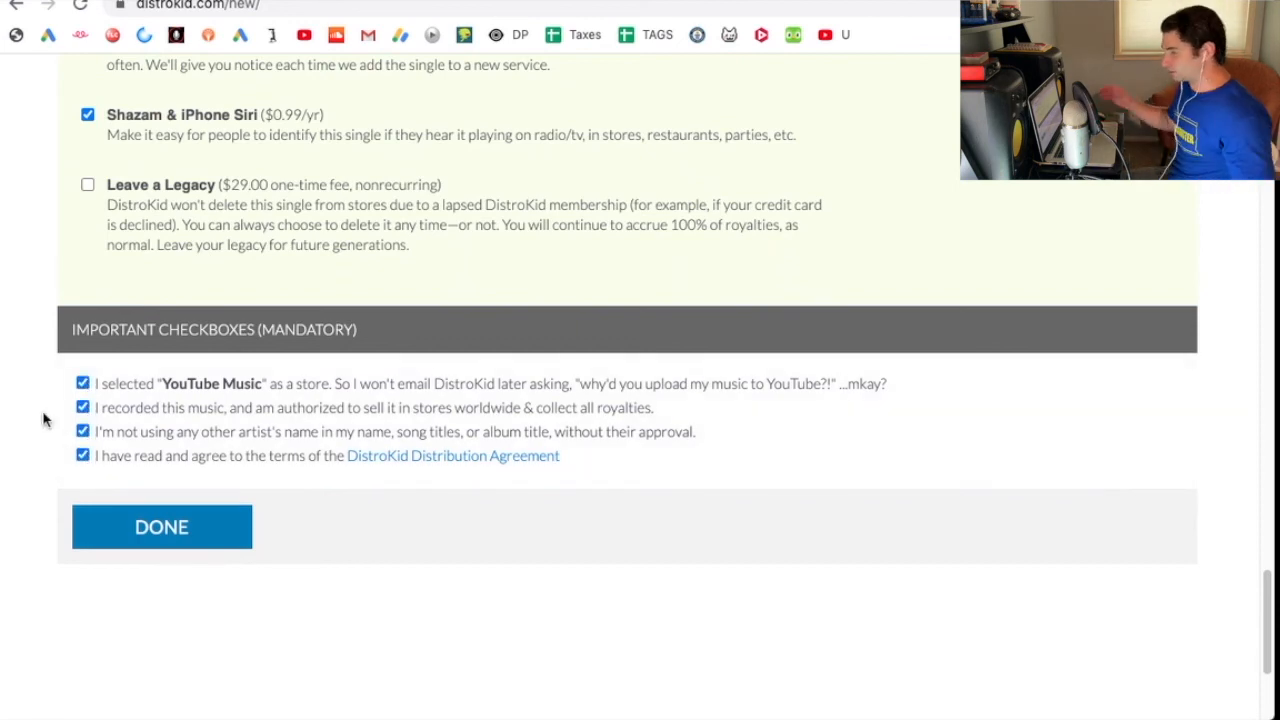
left_click(161, 530)
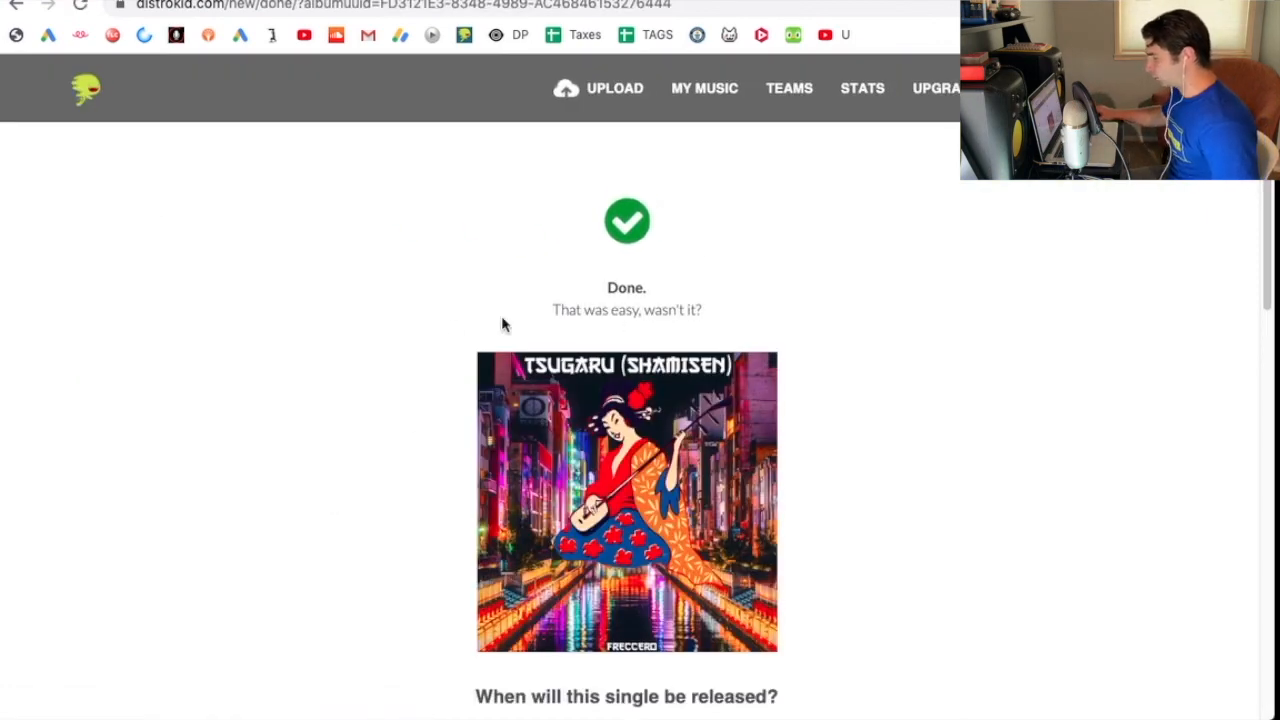
Read the release timing on the confirmation page and check the status of Tsugaru (Shamisen) in the music library
scroll(449, 328, "down", 1)
scroll(445, 318, "down", 3)
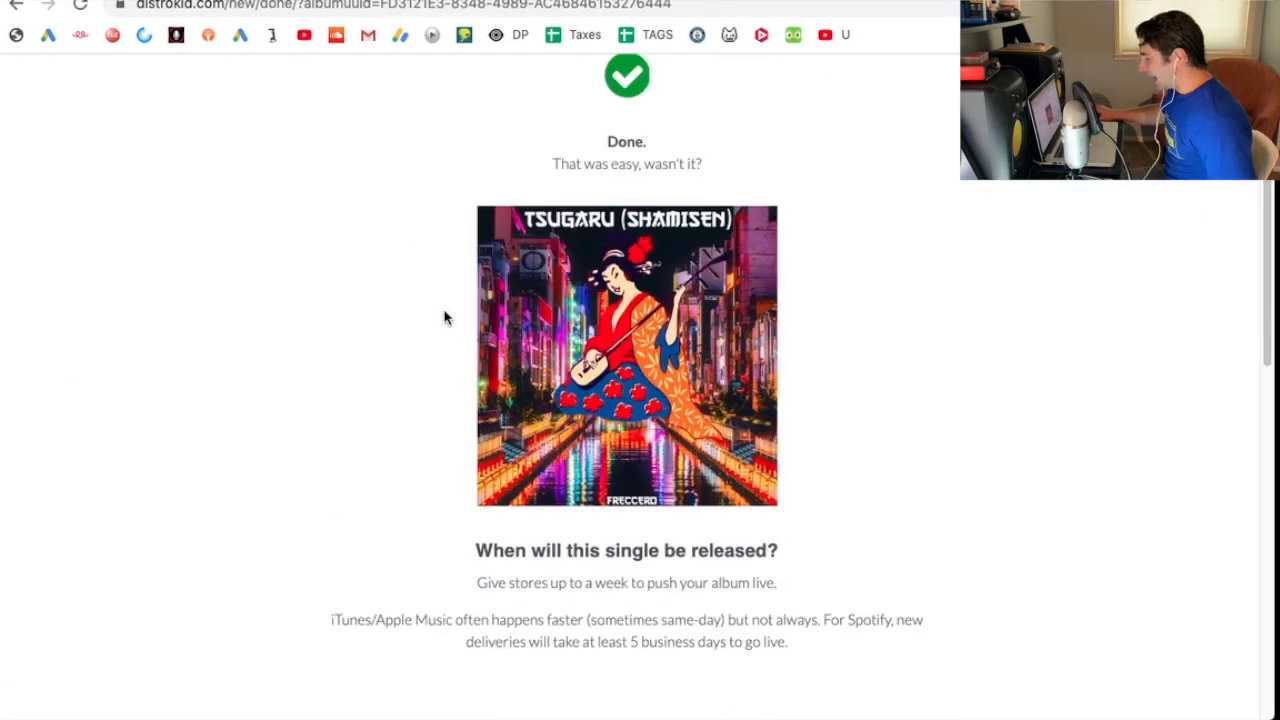
scroll(880, 548, "down", 4)
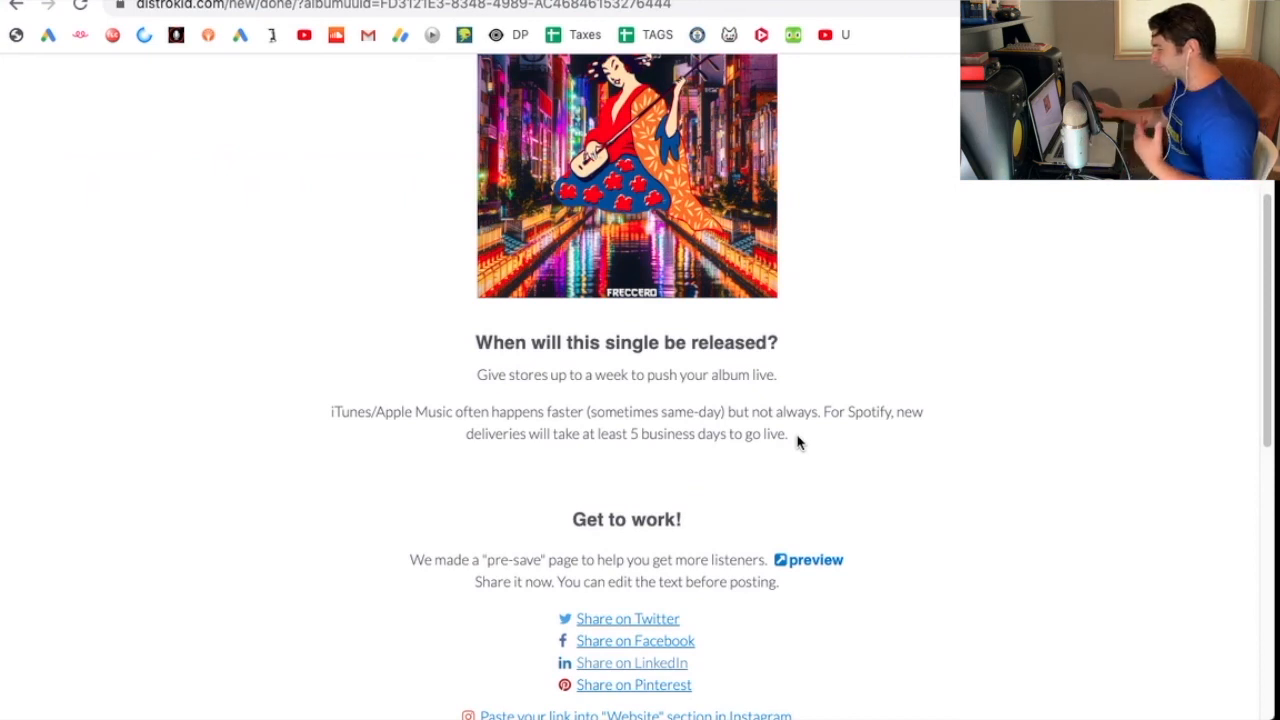
scroll(798, 442, "up", 5)
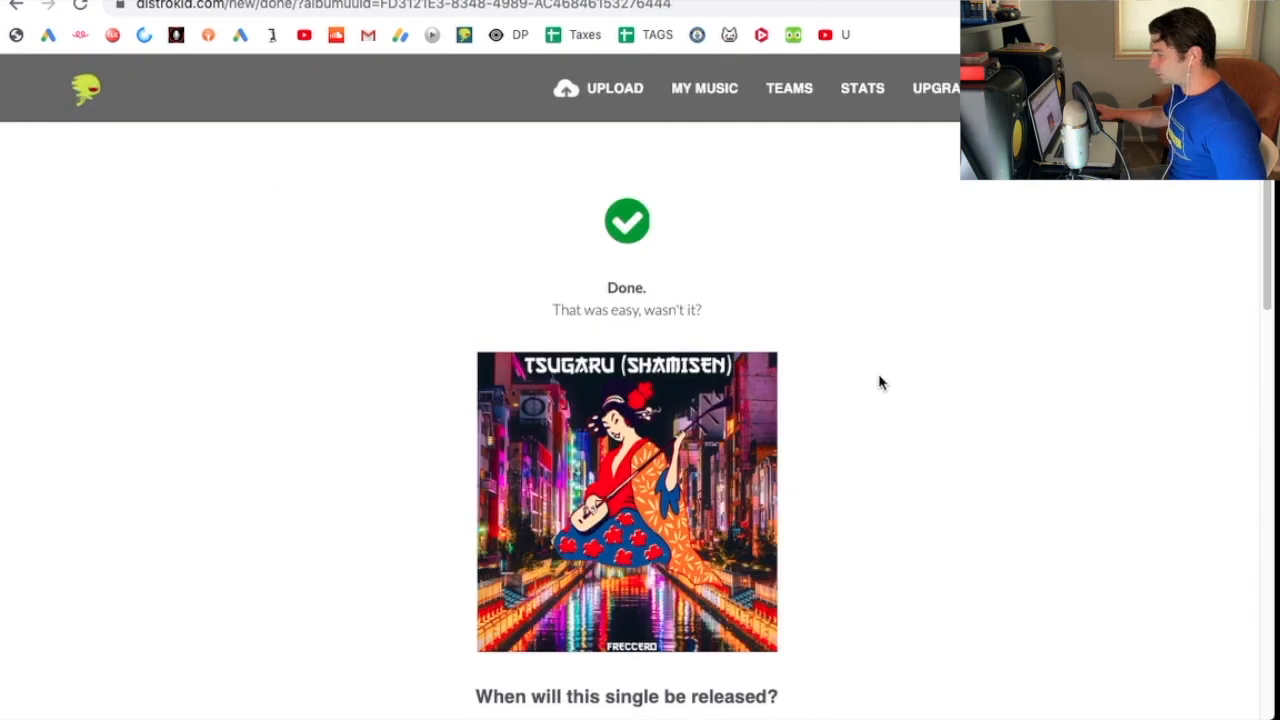
left_click(710, 96)
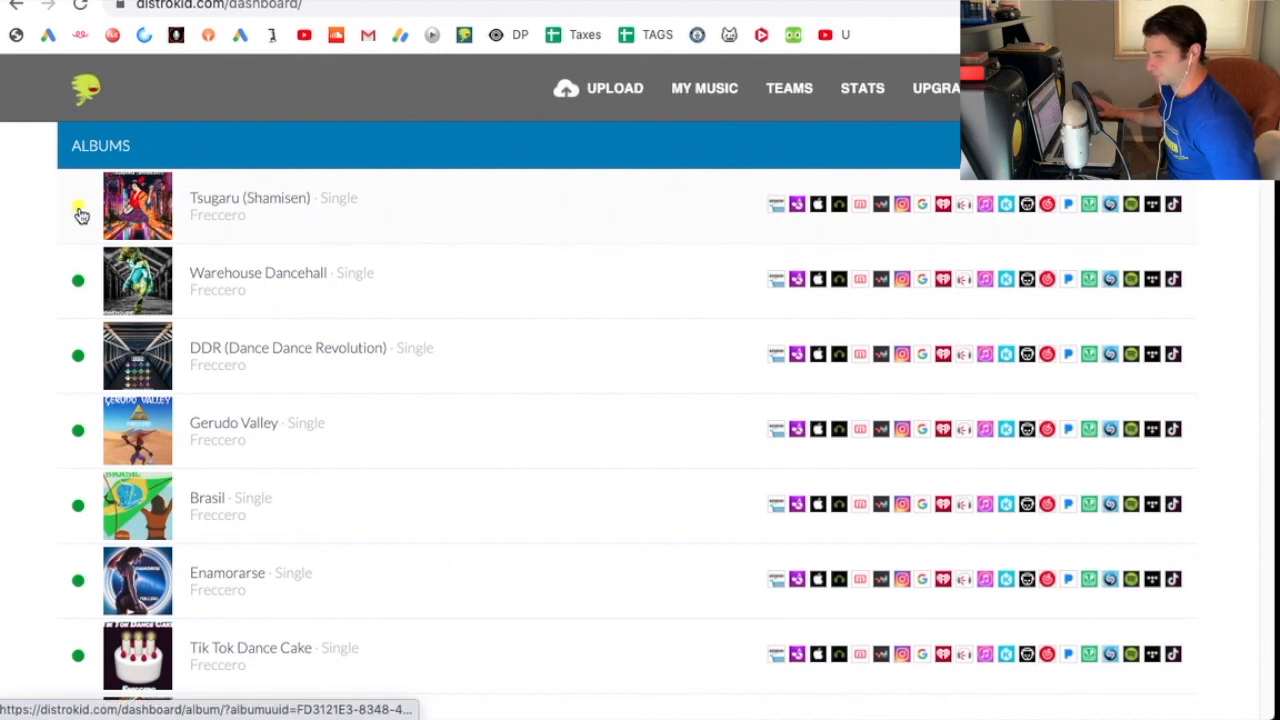
mouse_move(81, 215)
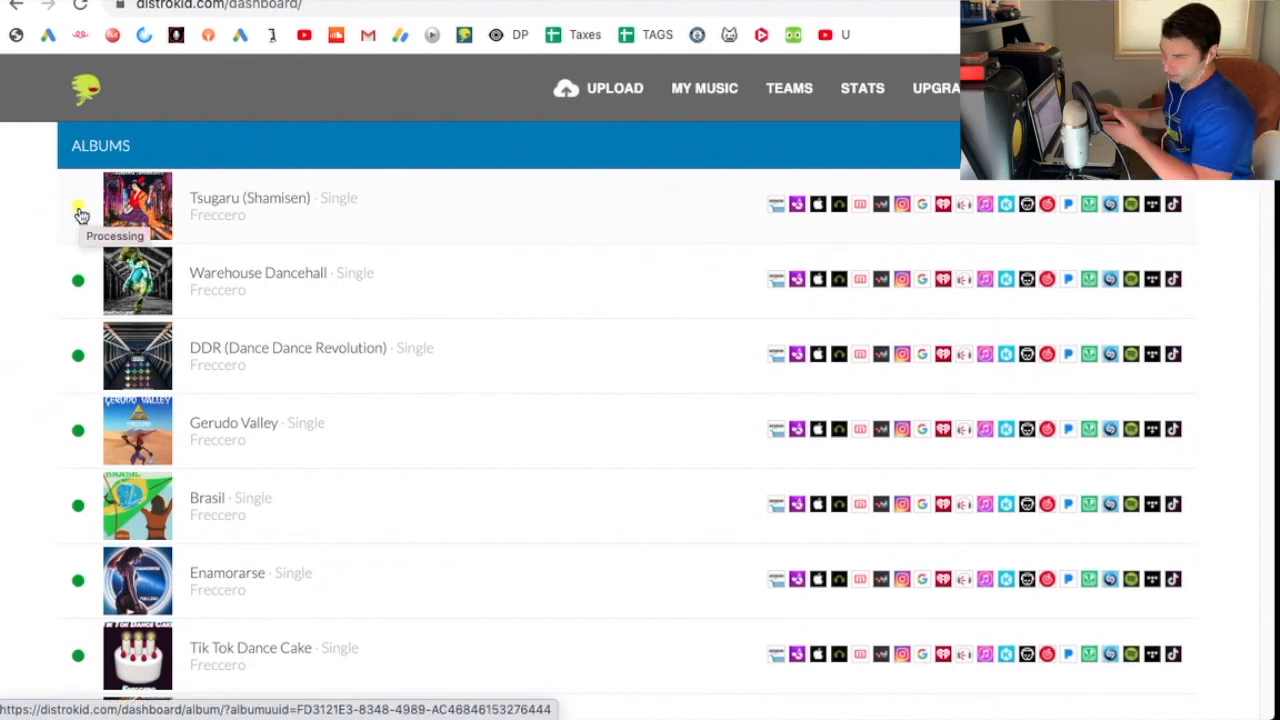